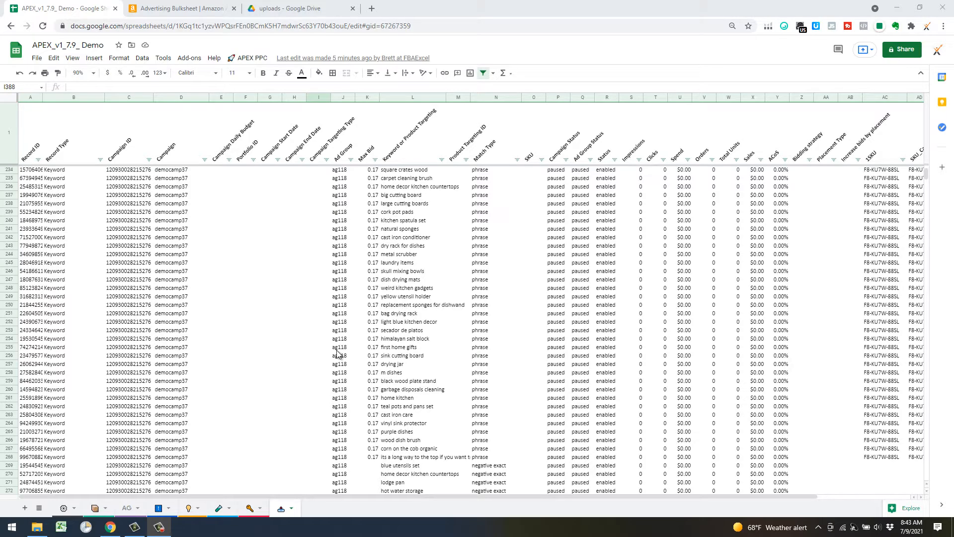
left_click(458, 211)
left_click(247, 57)
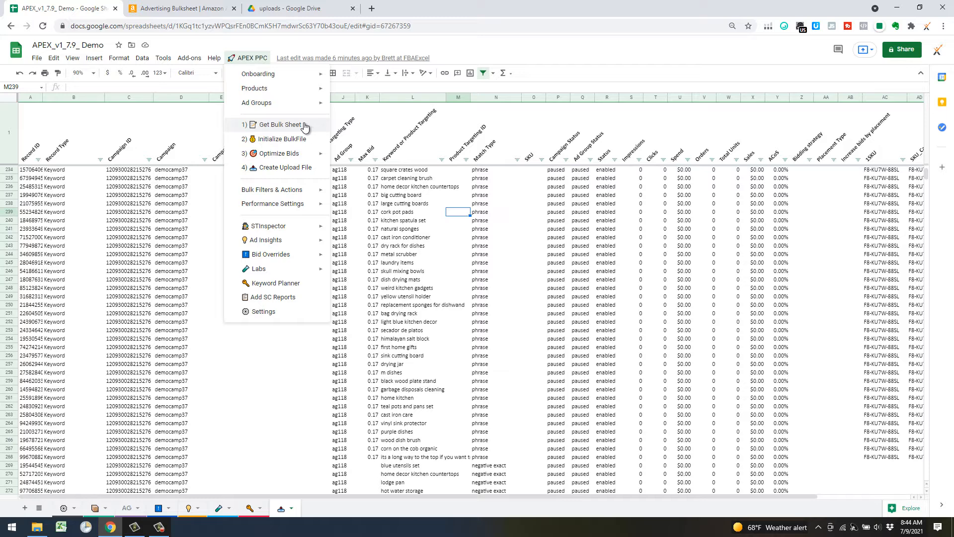
mouse_move(298, 157)
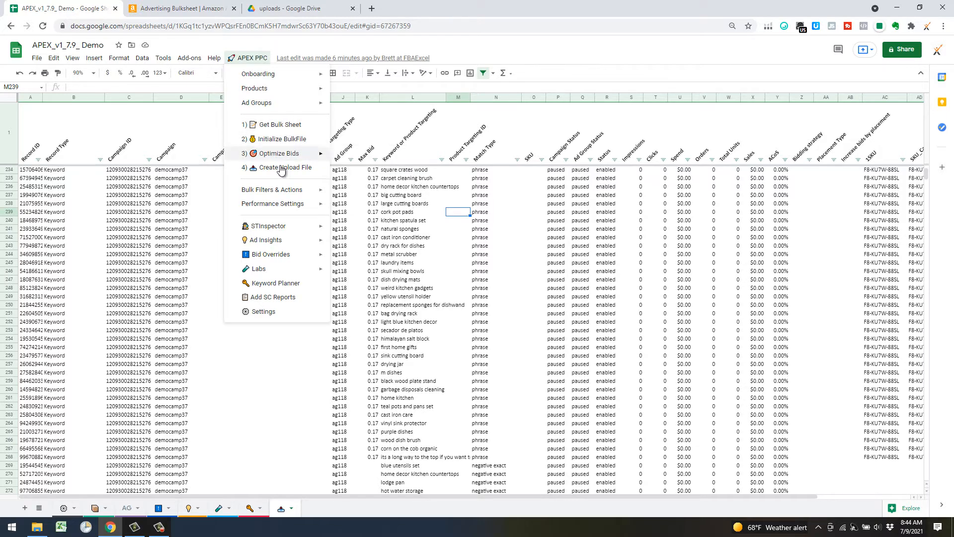
left_click(428, 280)
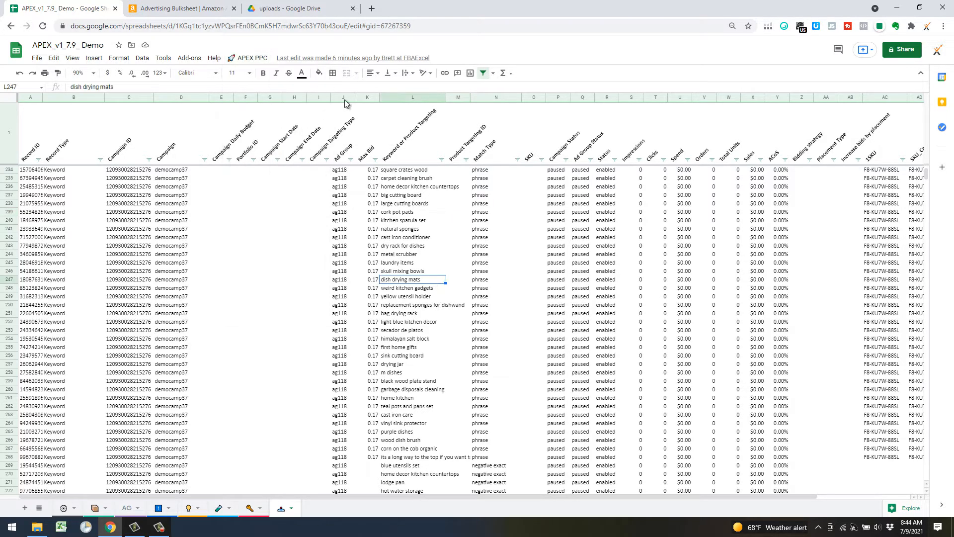
Delete the existing Sponsored Products bulk data sheet from the workbook
left_click(292, 508)
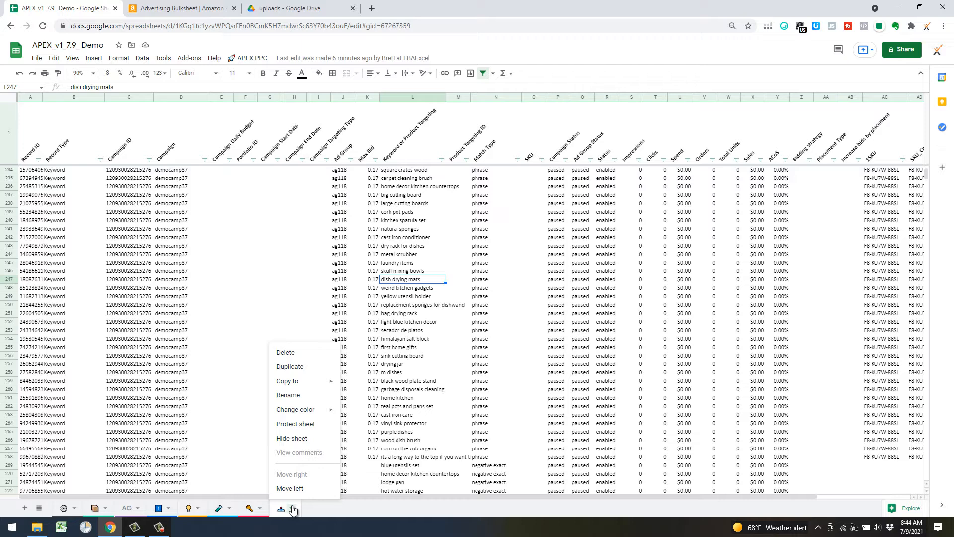
left_click(297, 353)
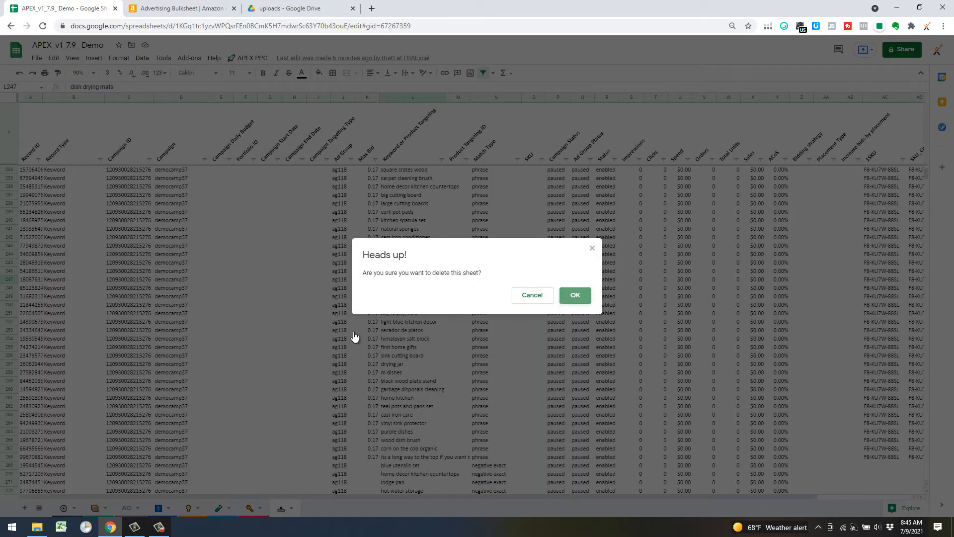
key("Return")
From APEX PPC's Get Bulk Sheet, request a 30-day Amazon bulk spreadsheet that includes campaign items with zero impressions
left_click(251, 59)
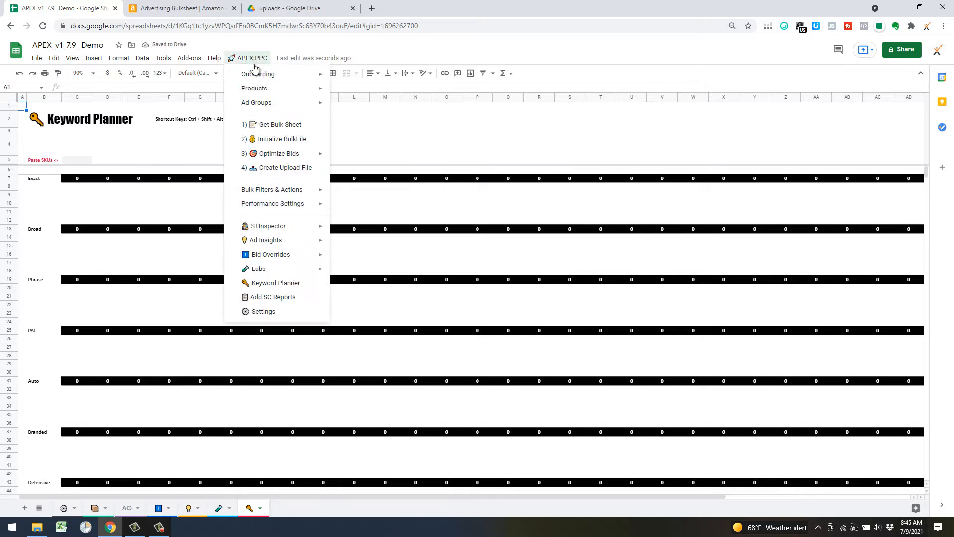
left_click(279, 124)
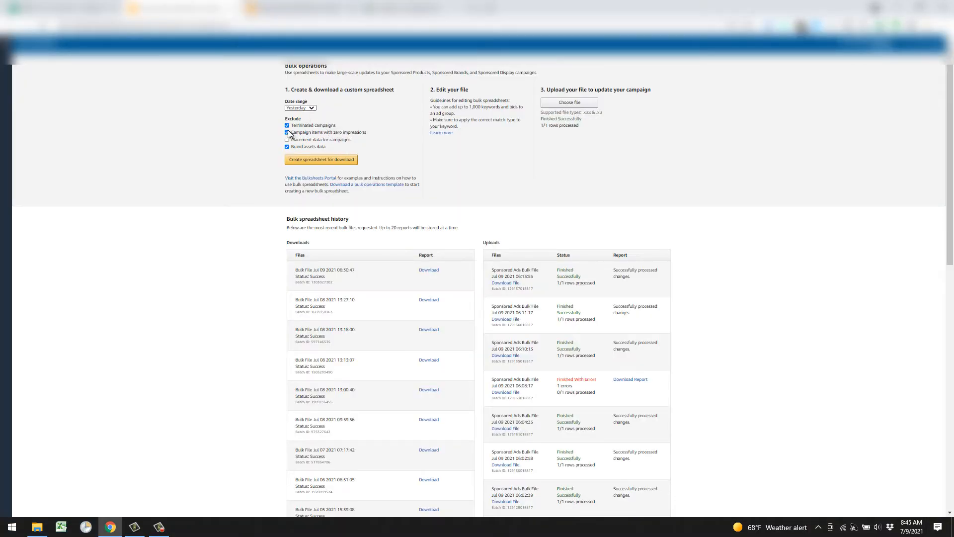
left_click(301, 108)
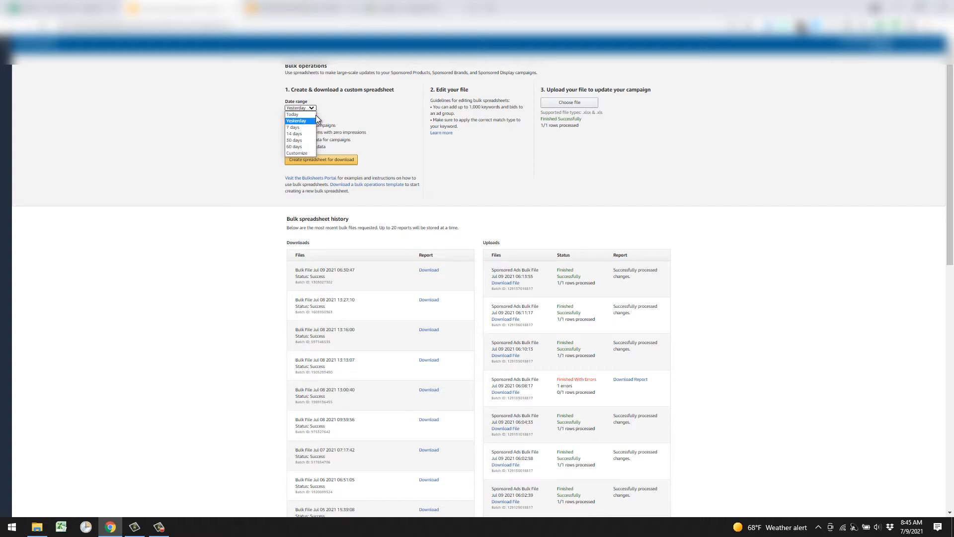
left_click(304, 141)
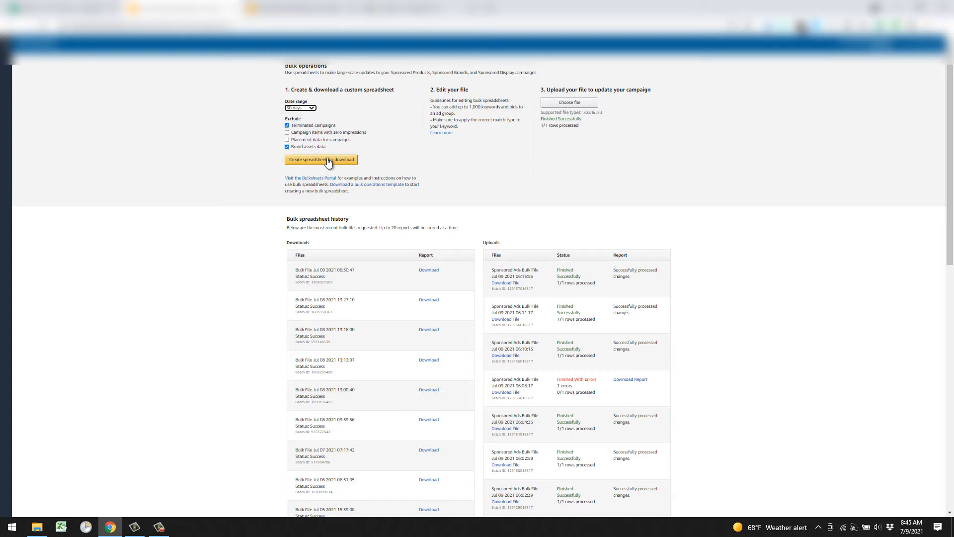
left_click(328, 160)
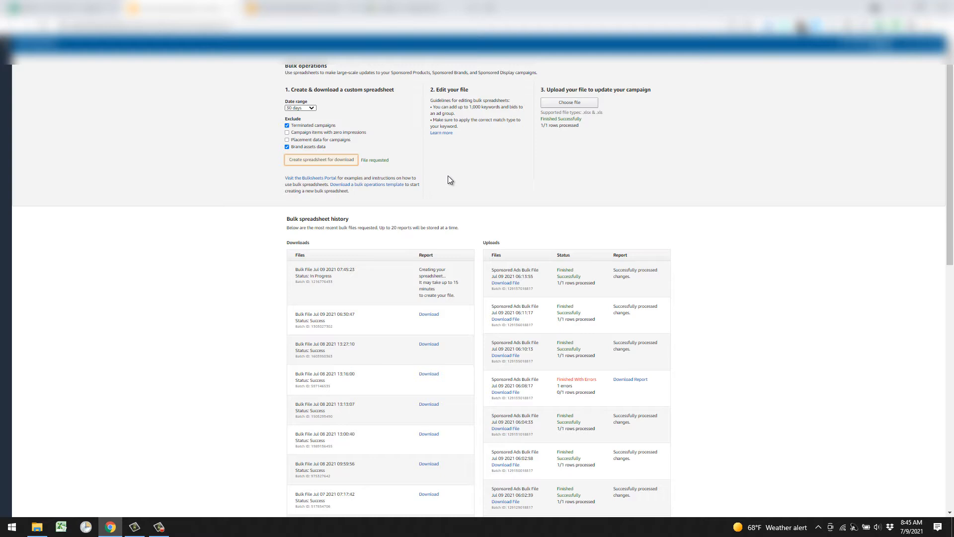
left_click(428, 314)
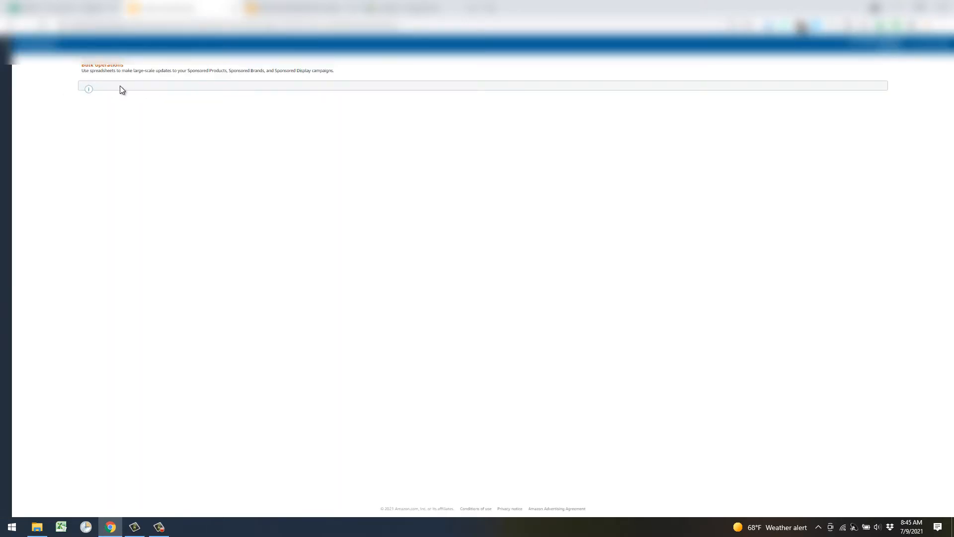
mouse_move(23, 128)
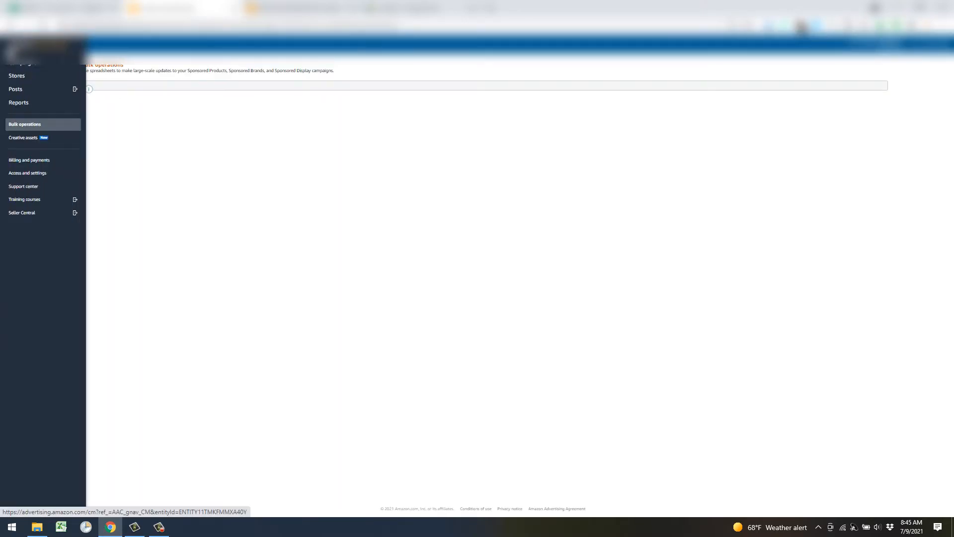
left_click(23, 125)
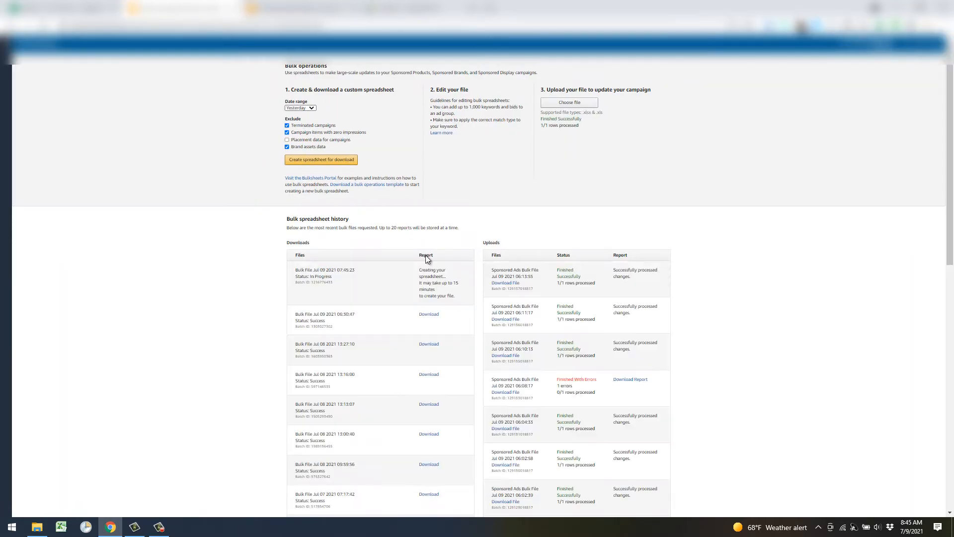
left_click(428, 316)
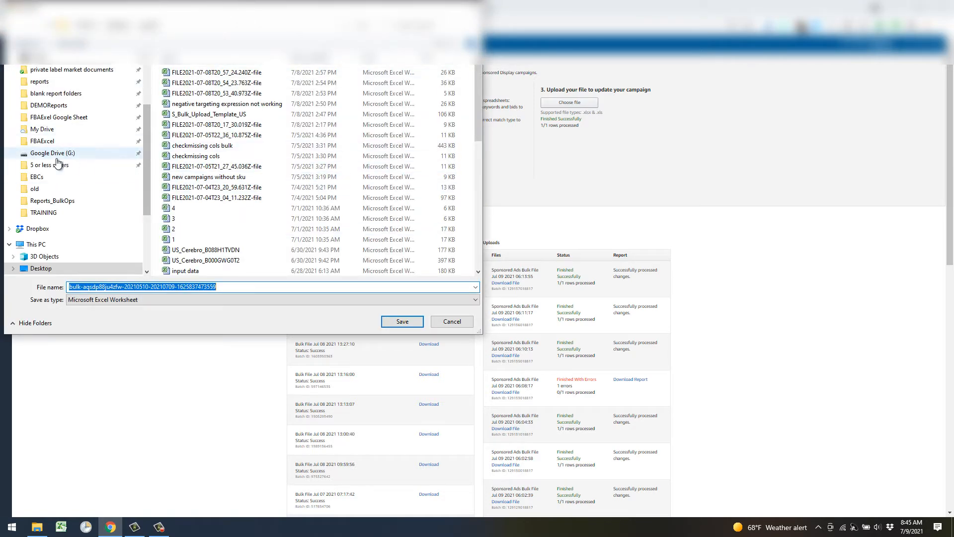
left_click(44, 129)
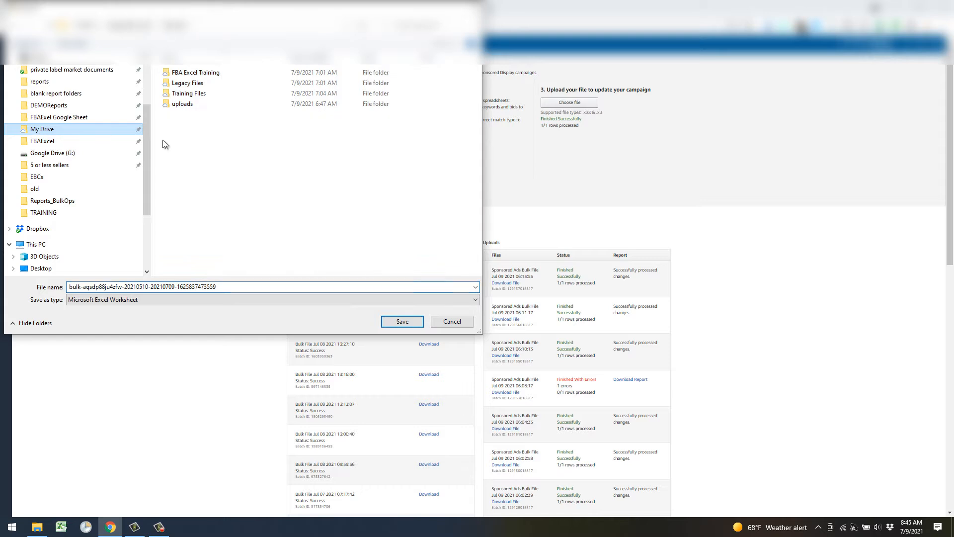
double_click(200, 94)
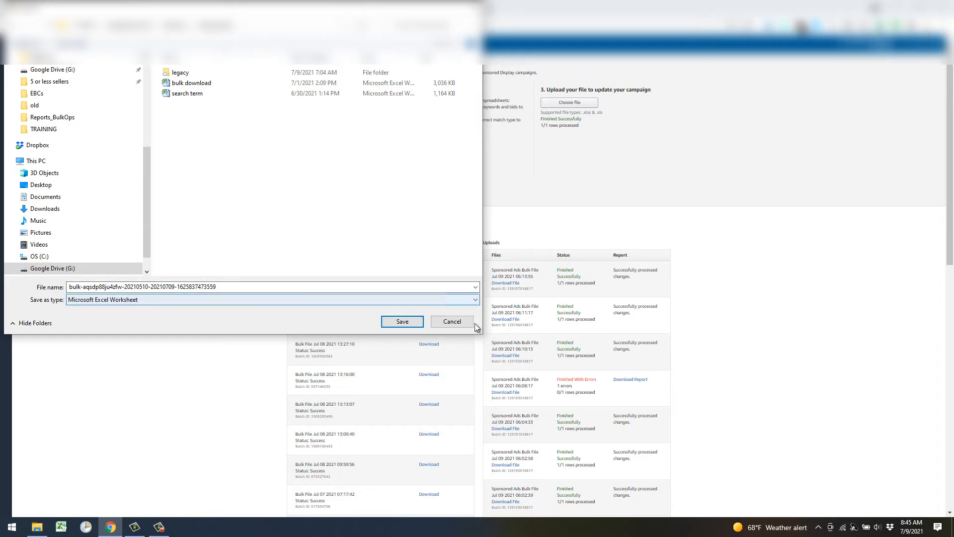
left_click(453, 322)
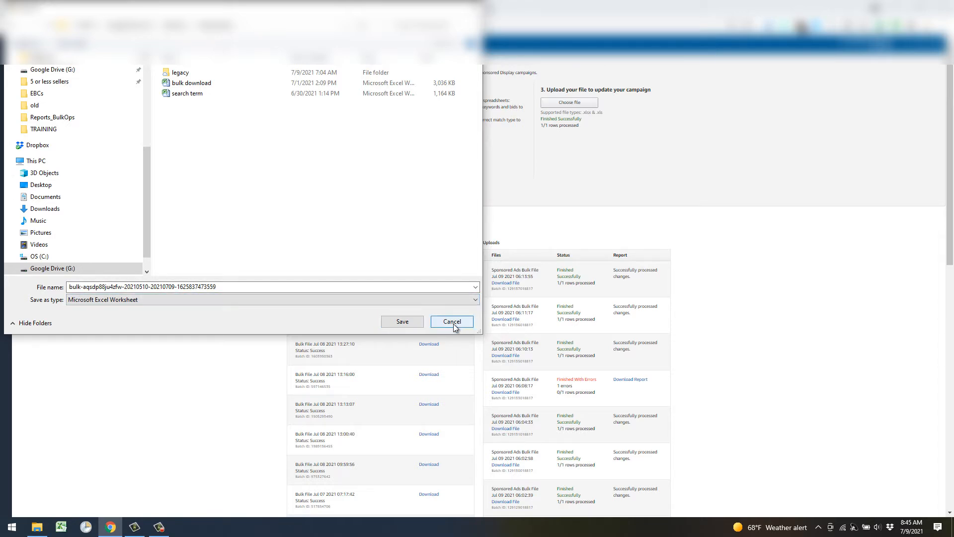
Switch to the APEX_v1_7.9_ Demo spreadsheet and import bulk download.xlsx from My Drive's Training Files folder as new sheets
left_click(68, 10)
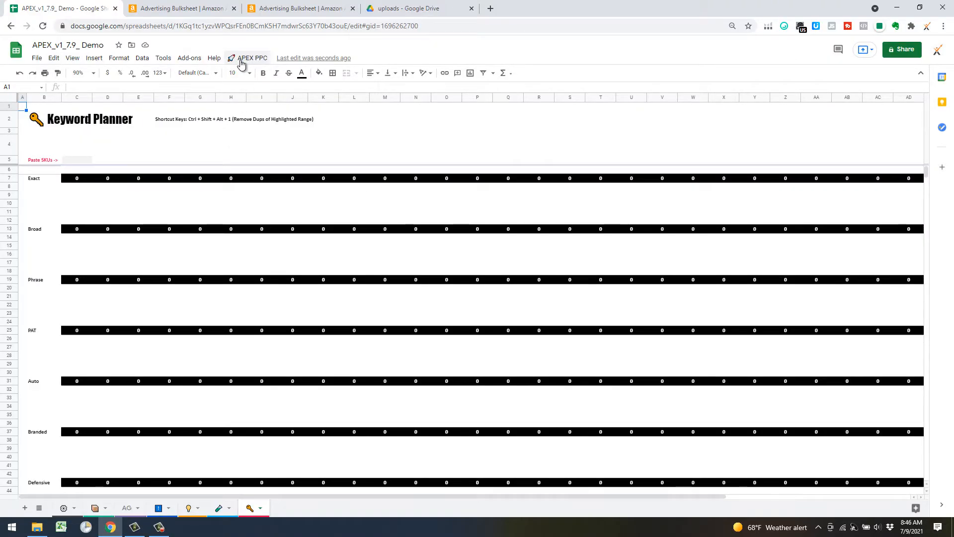
left_click(37, 58)
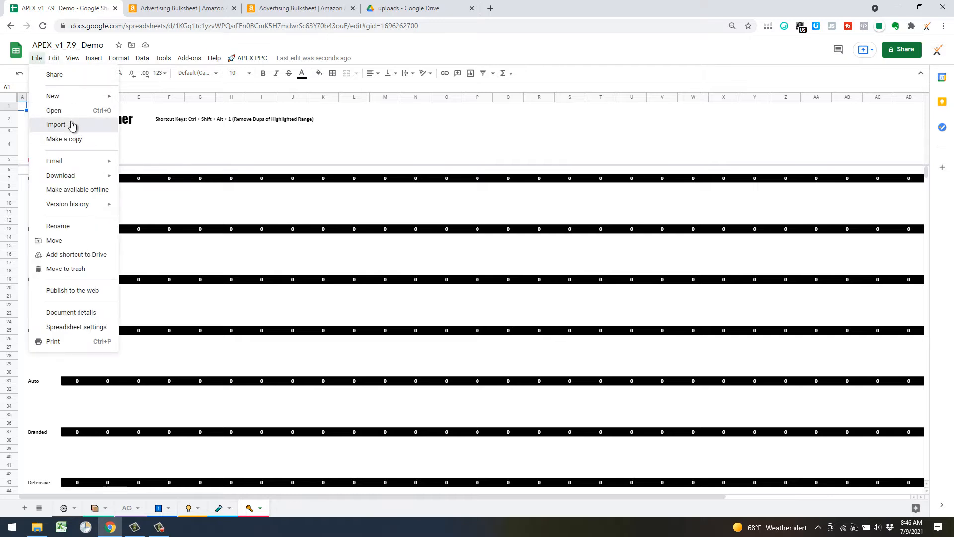
left_click(72, 126)
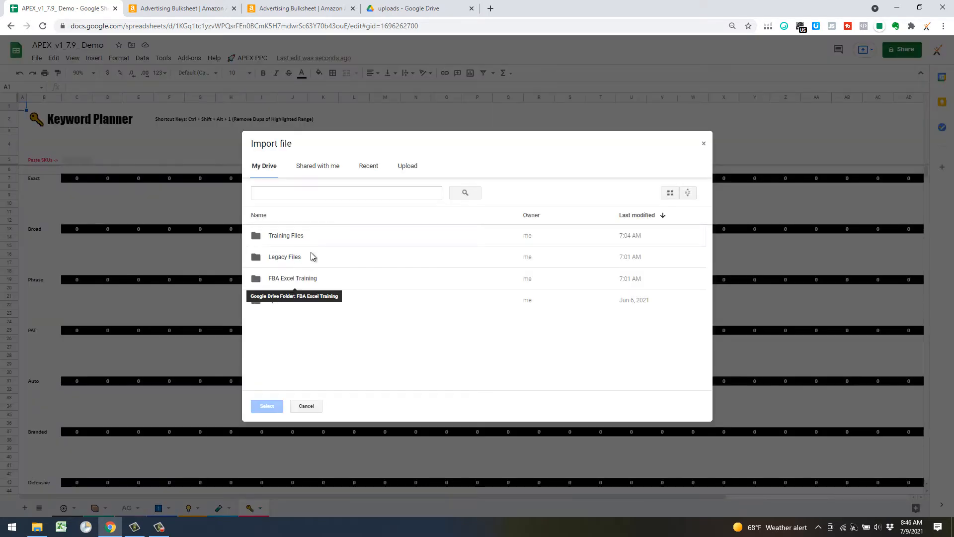
double_click(304, 237)
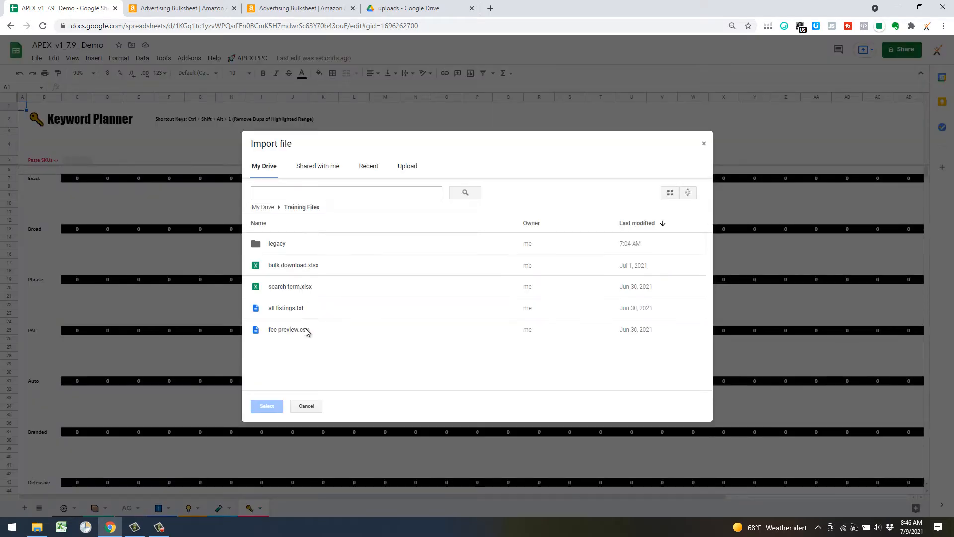
double_click(291, 264)
left_click(435, 297)
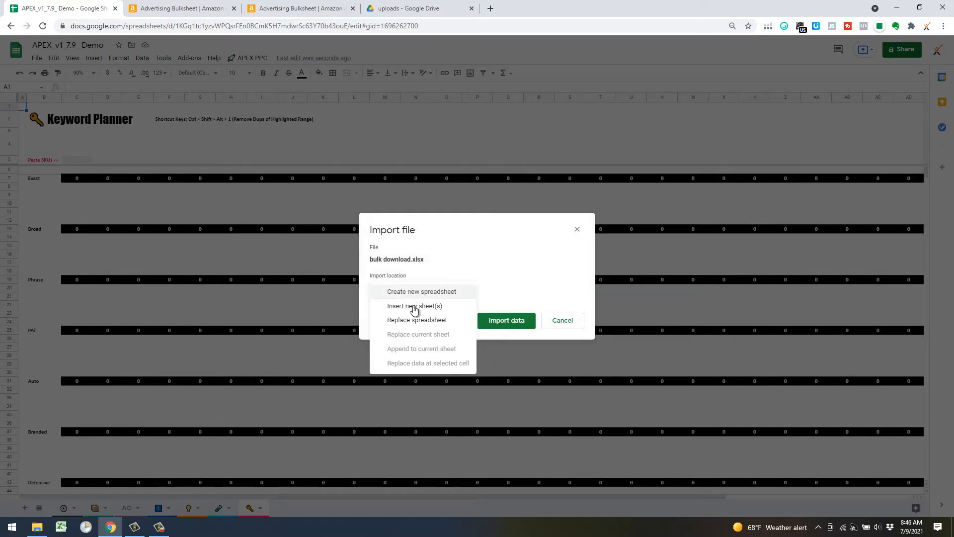
left_click(414, 308)
left_click(513, 354)
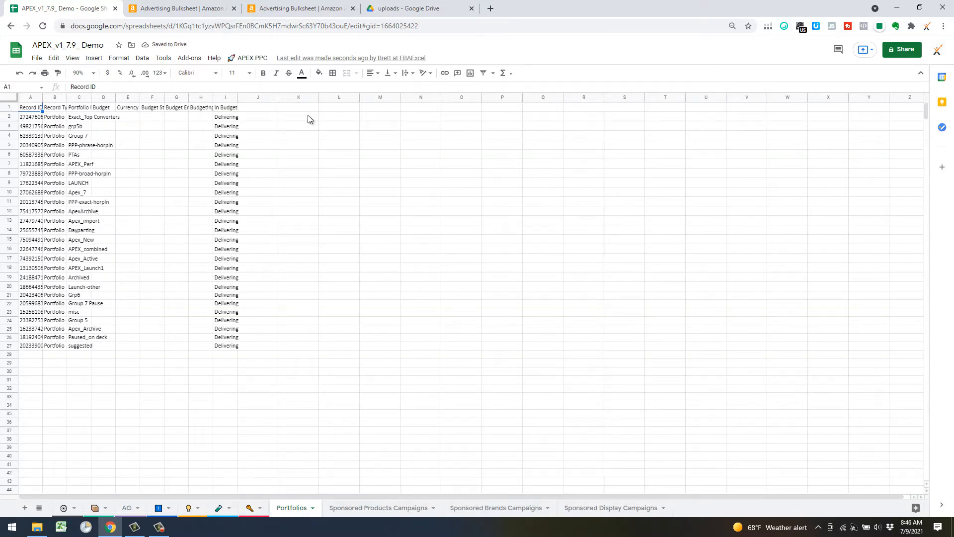
Run APEX PPC's Initialize BulkFile on the imported data, acknowledge its messages, and narrow the Campaign column of the bulk sheet
left_click(242, 61)
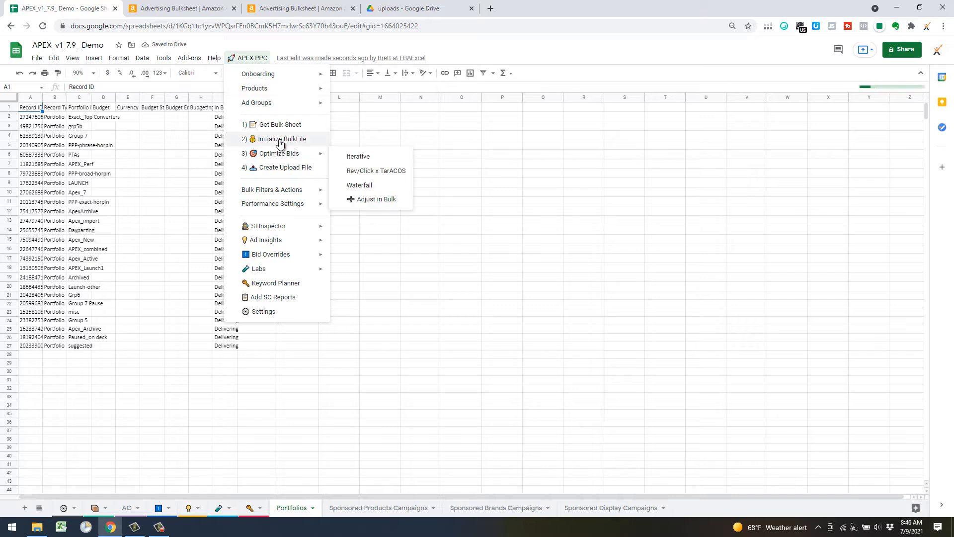
left_click(290, 137)
left_click(578, 303)
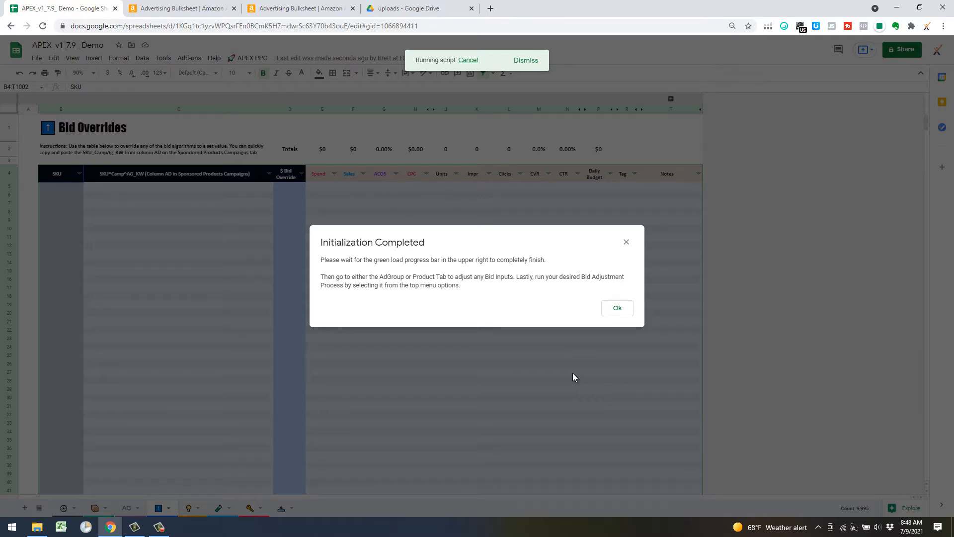
left_click(621, 308)
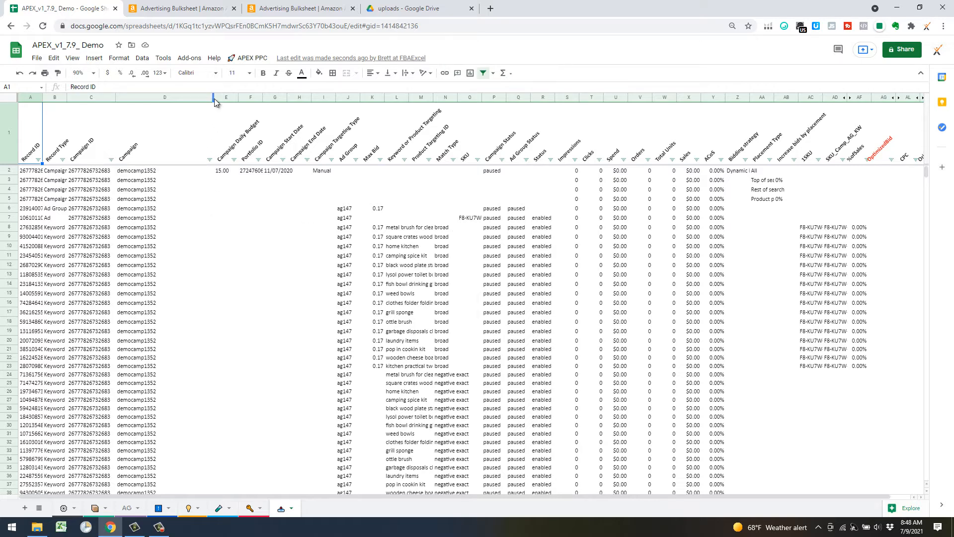
left_click_drag(214, 98, 172, 99)
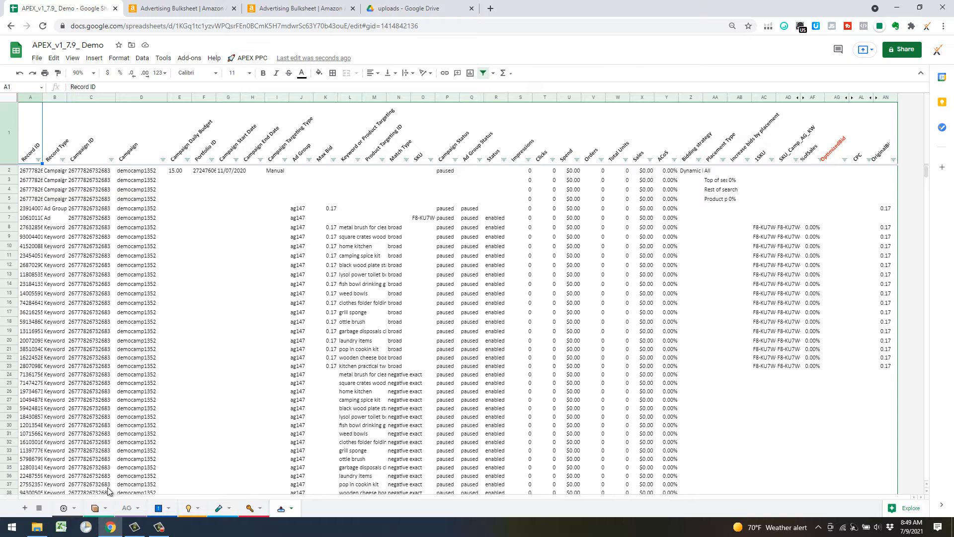
Examine the Products sheet's Daily Tracking columns and the ACOS values in AB3:AB30
left_click(94, 507)
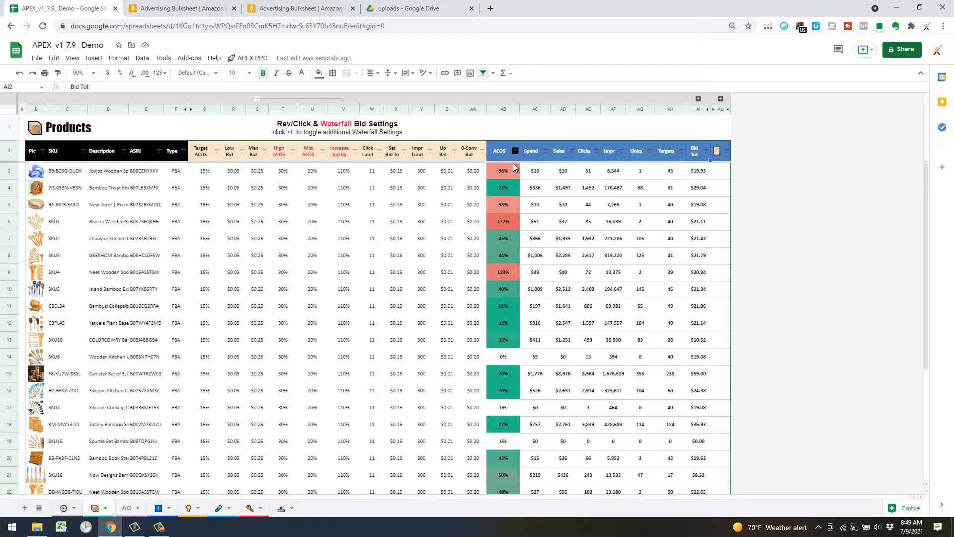
left_click(721, 99)
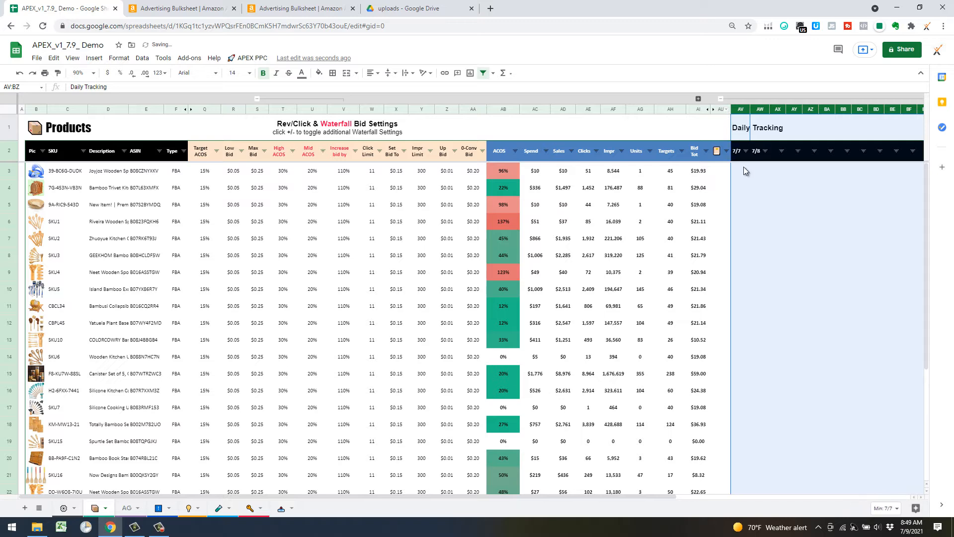
left_click(741, 182)
left_click(518, 167)
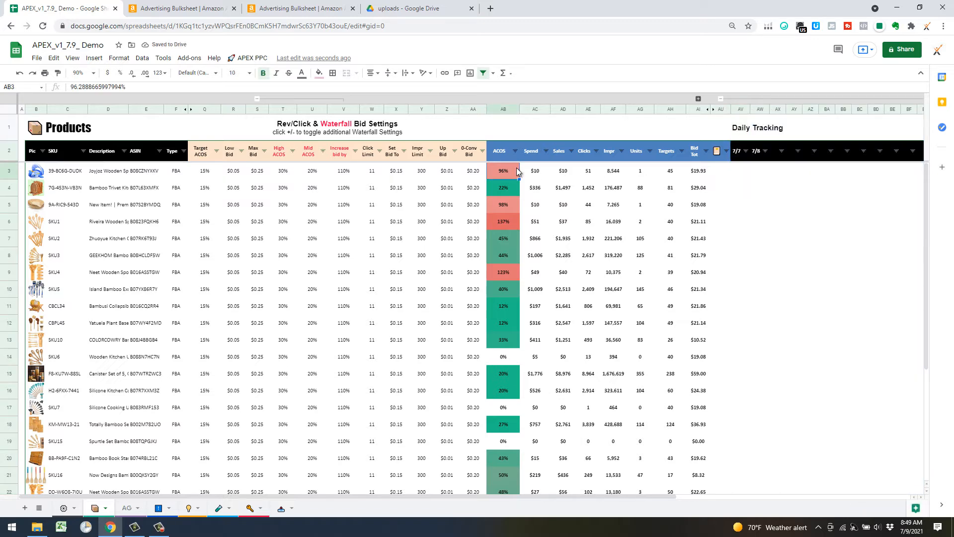
key("ctrl+shift+Down")
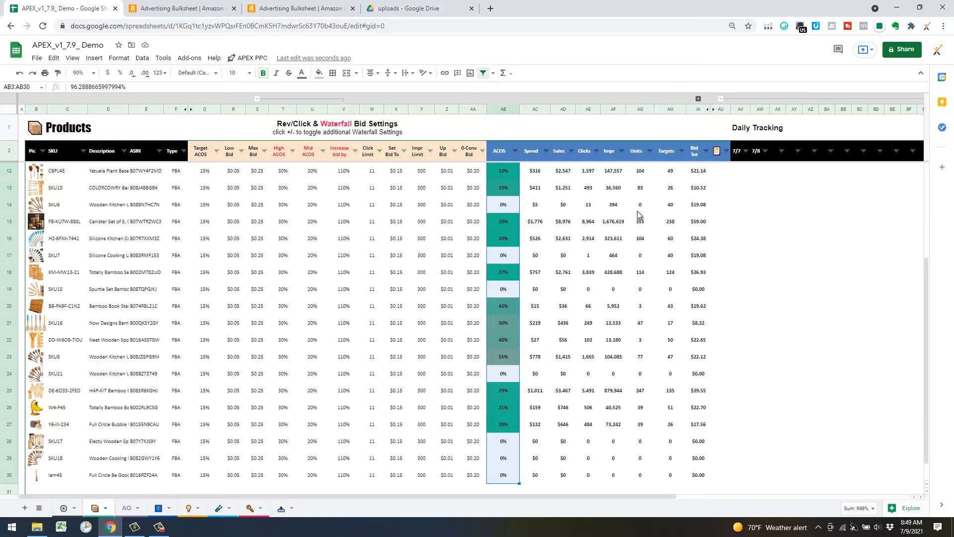
scroll(684, 223, "up", 3)
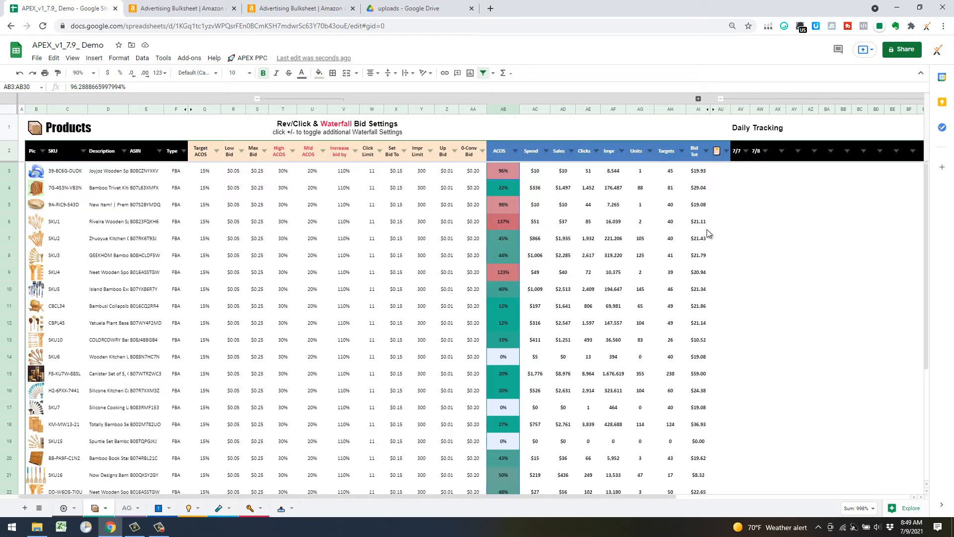
left_click(759, 172)
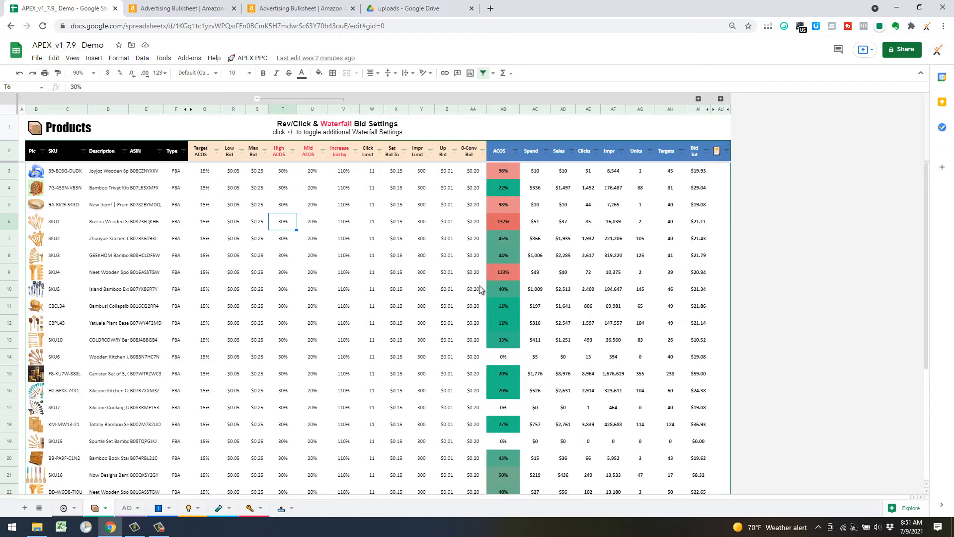
Open the Bid Overrides sheet and select cell C8 in its SKU^Camp^AG_KW column
left_click(158, 510)
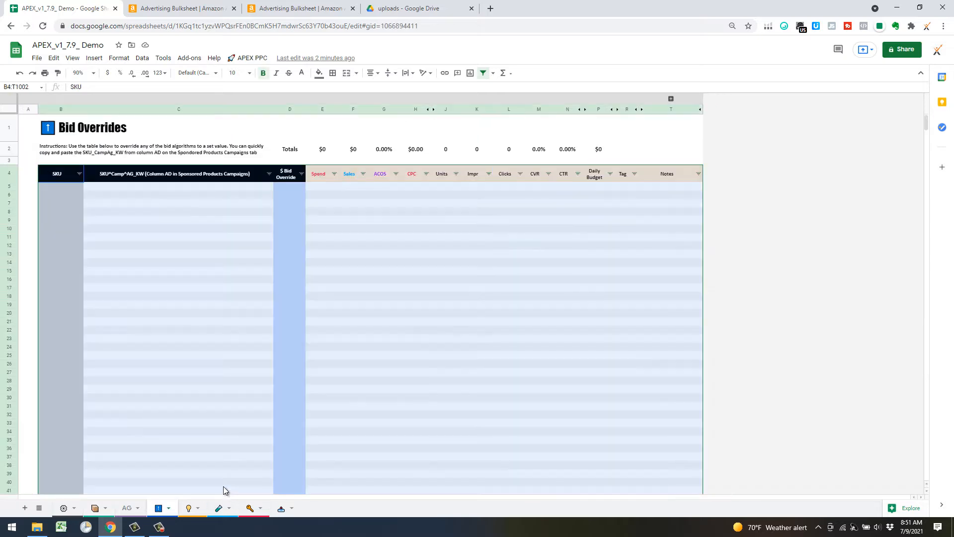
left_click(95, 210)
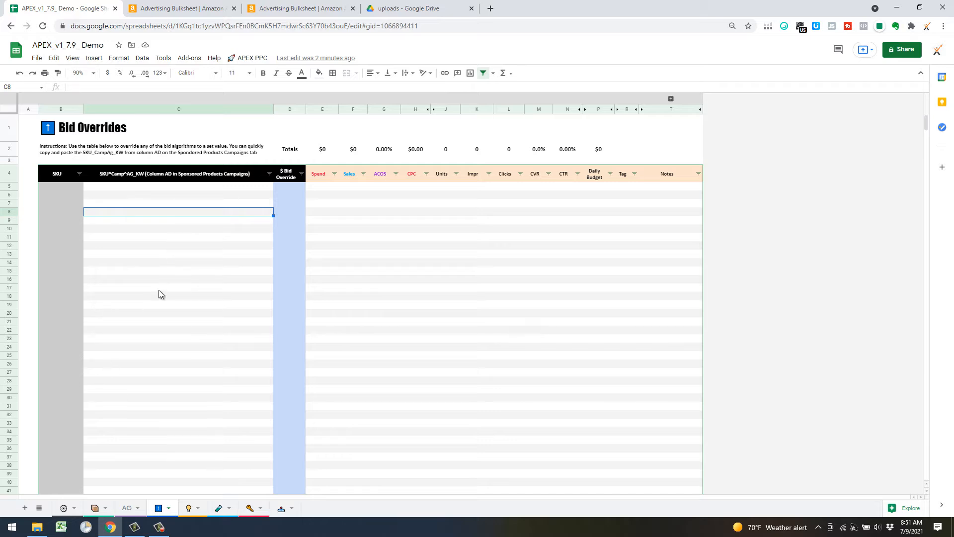
Run APEX PPC's Waterfall bid optimization on the bulk sheet, confirming the update and acknowledging the completion message
left_click(95, 507)
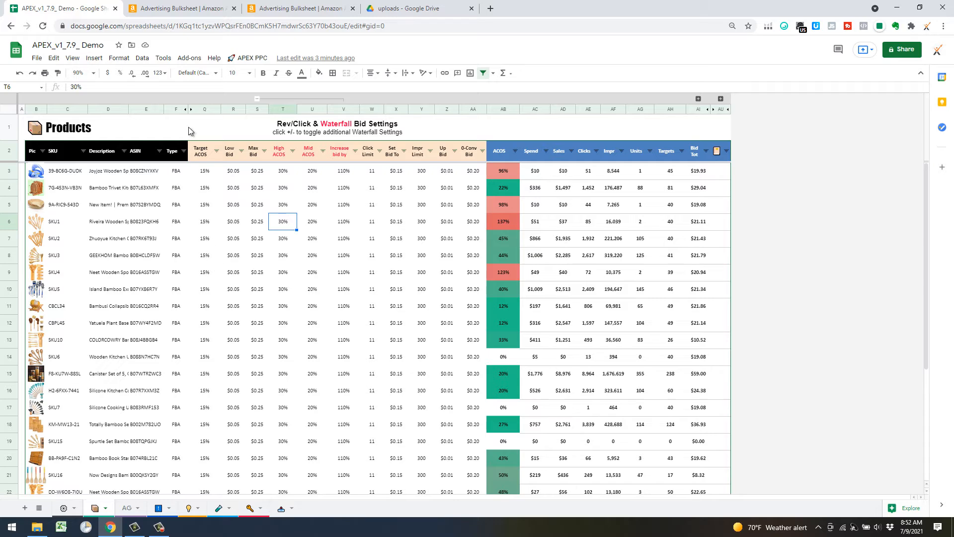
left_click(281, 509)
left_click(248, 58)
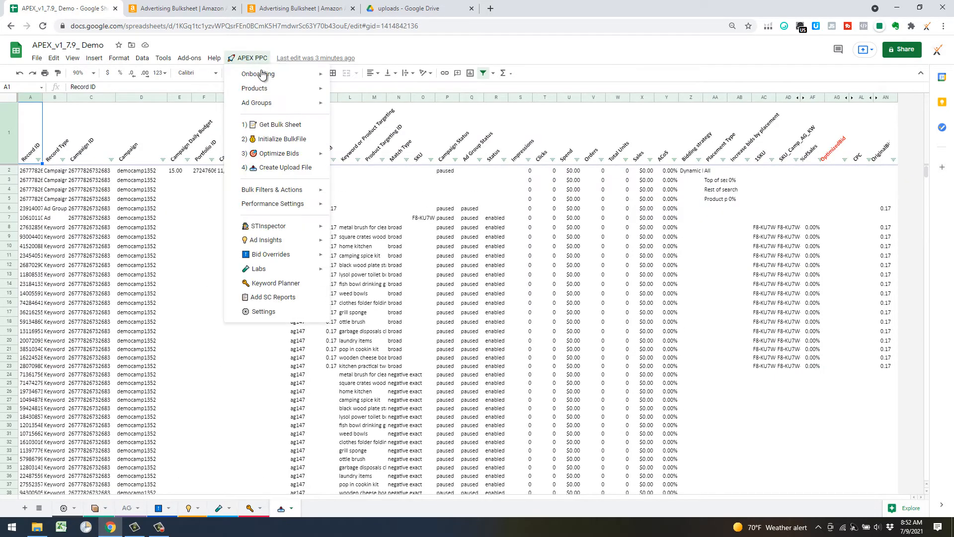
mouse_move(289, 155)
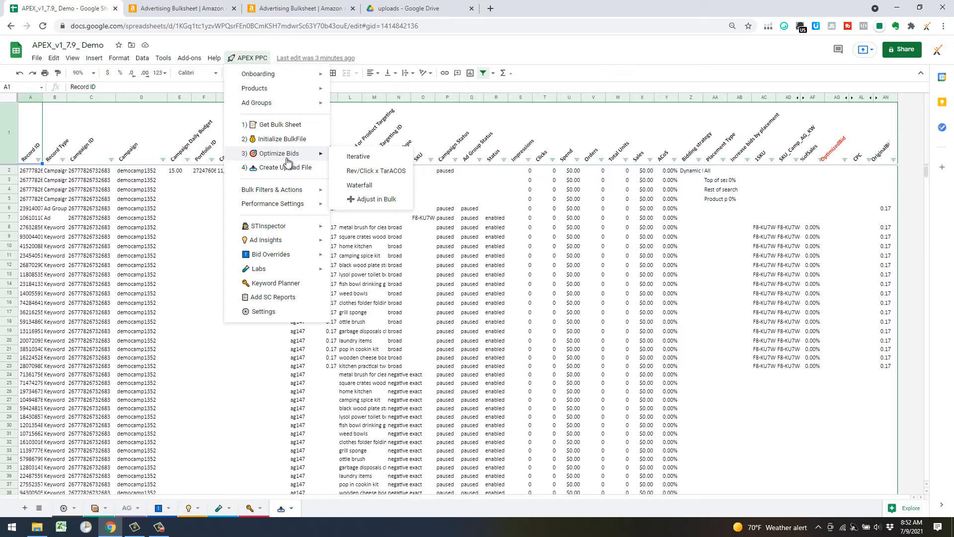
left_click(360, 185)
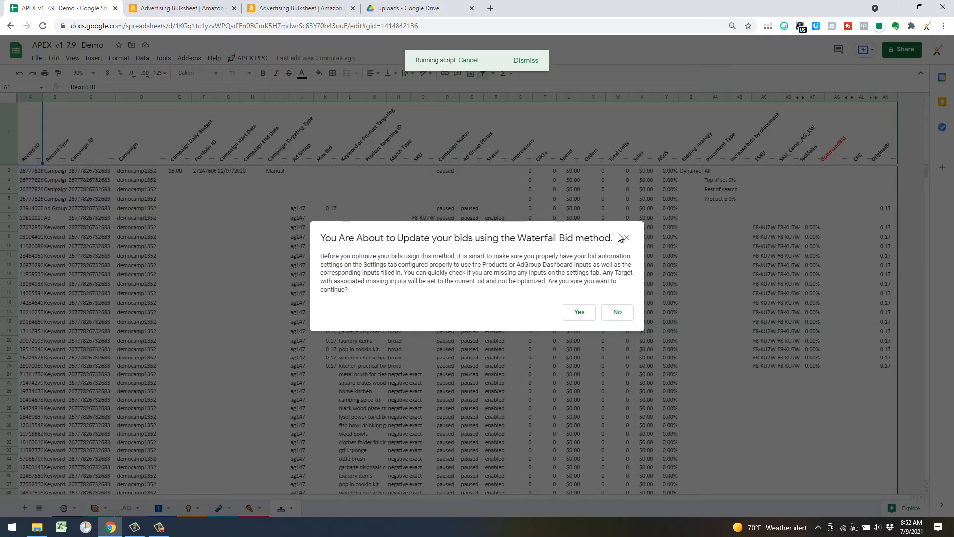
left_click(594, 311)
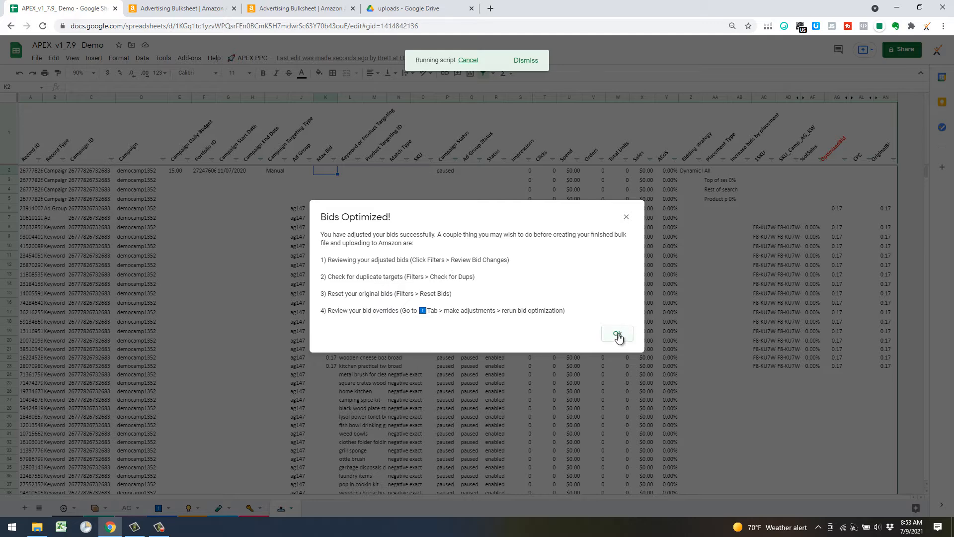
left_click(617, 335)
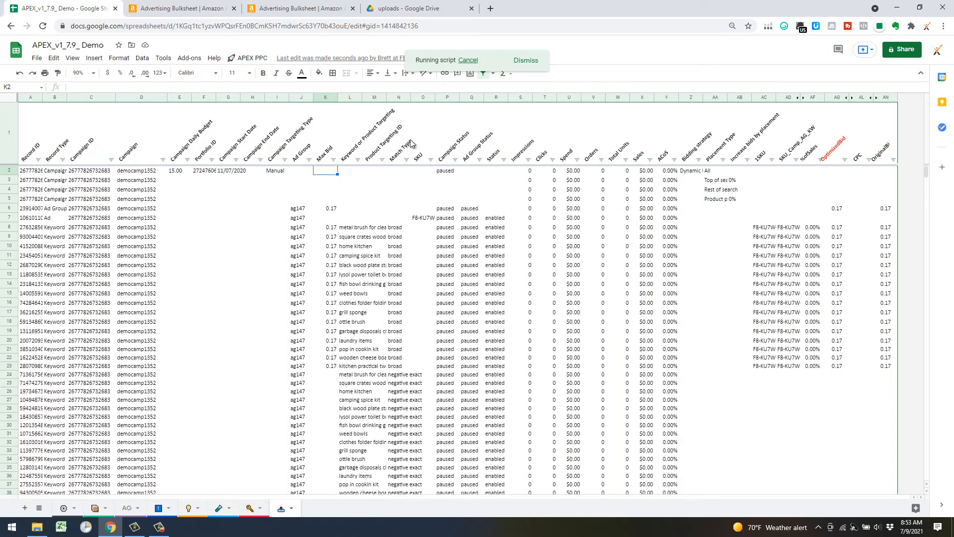
left_click(404, 210)
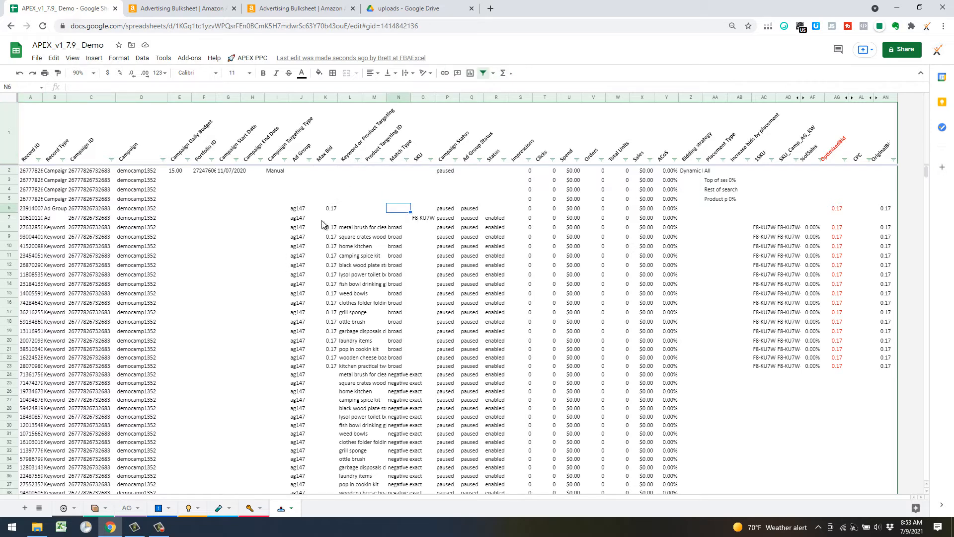
left_click(248, 58)
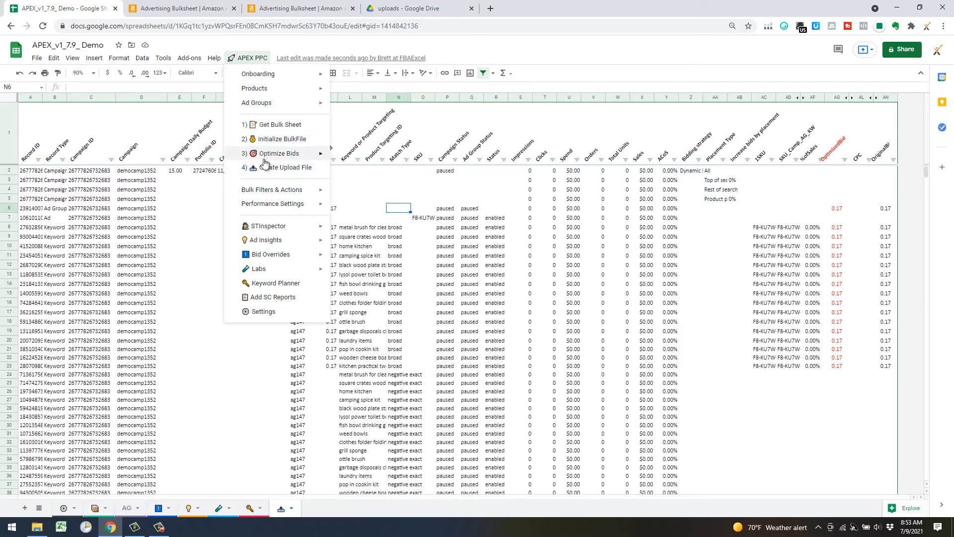
left_click(298, 144)
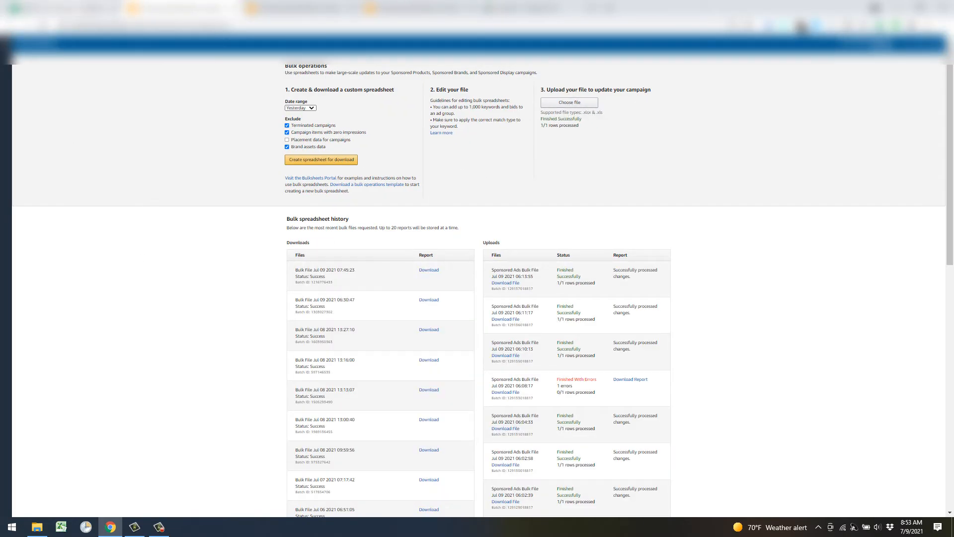
left_click(566, 104)
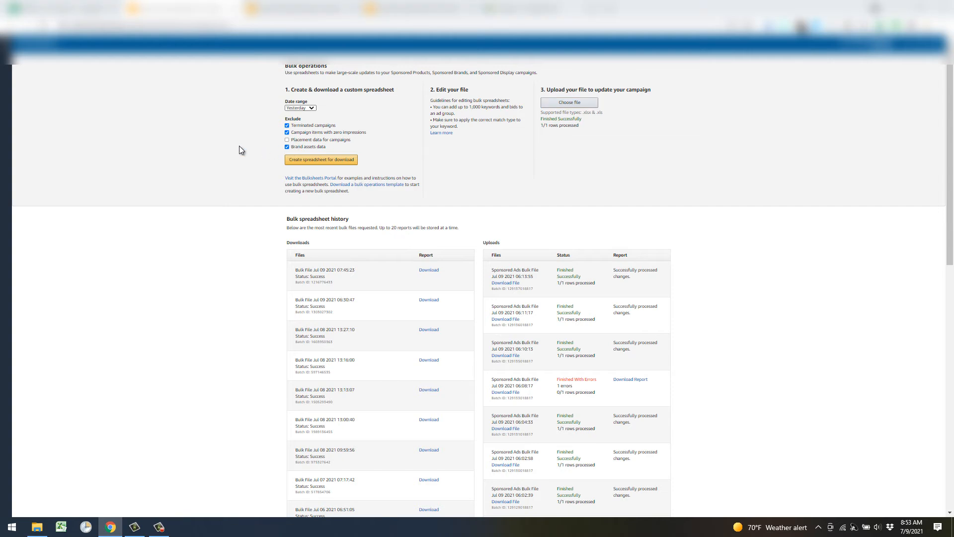
scroll(66, 129, "up", 2)
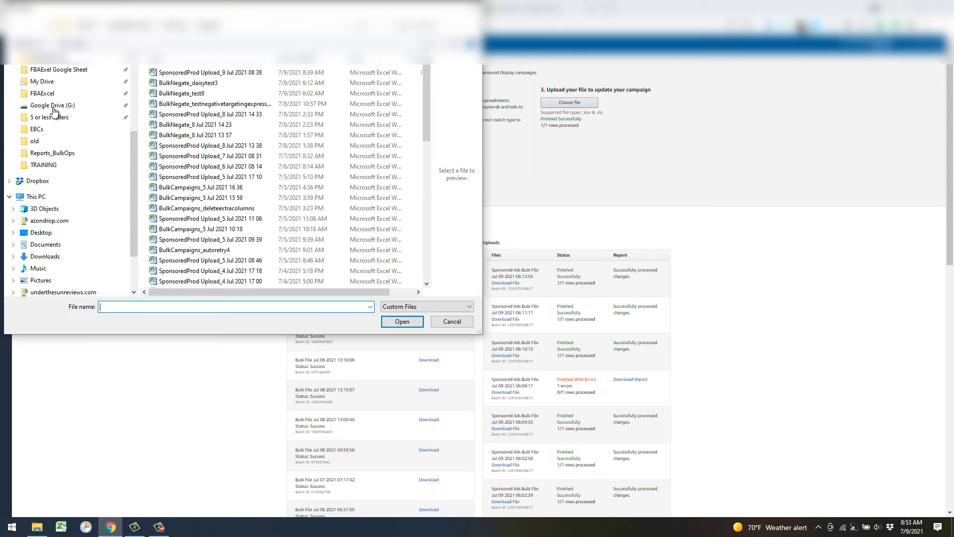
left_click(48, 82)
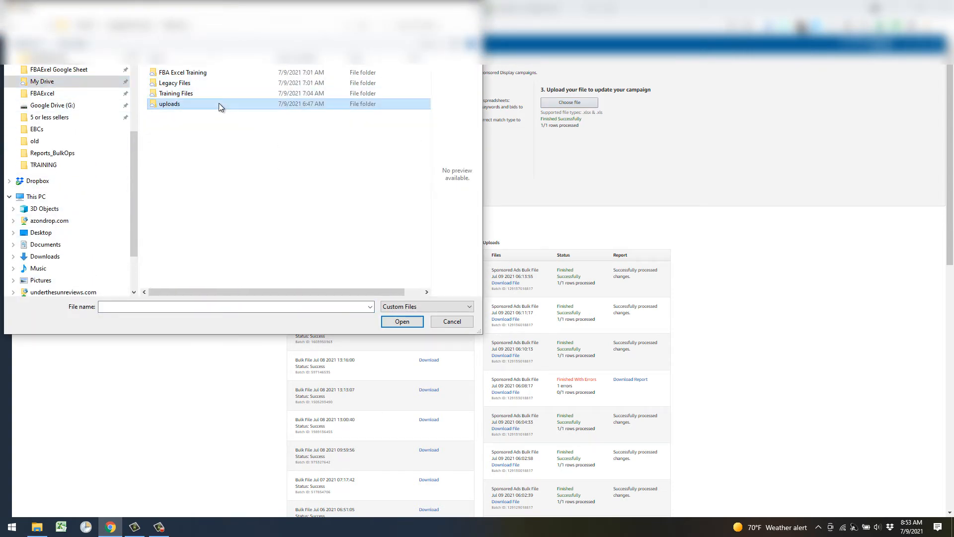
key("alt+Left")
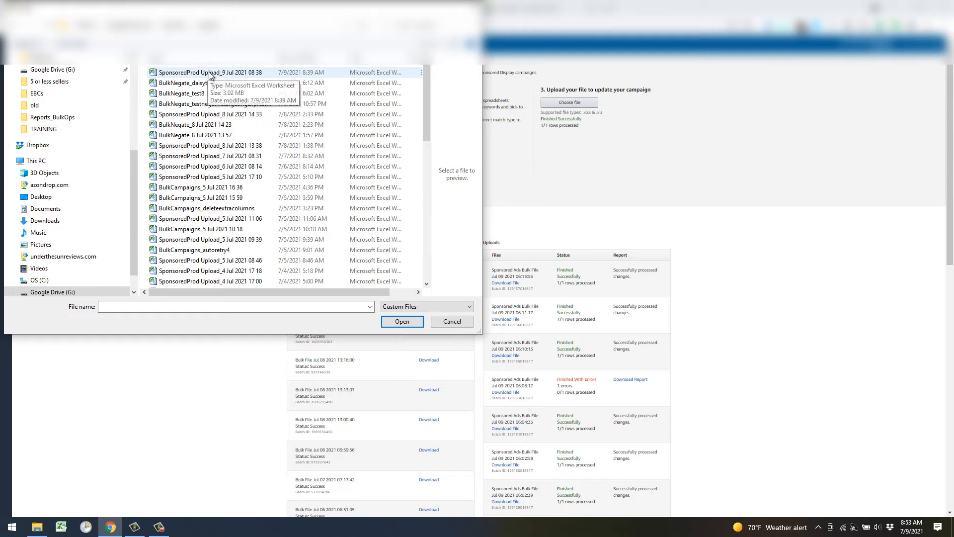
left_click(455, 322)
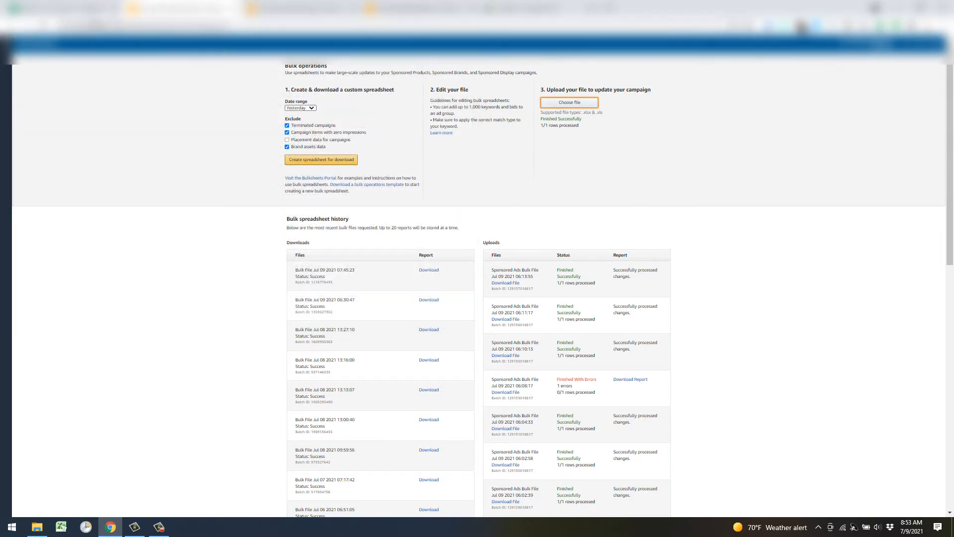
Choose SponsoredProd Upload_9 Jul 2021 08 38 as the upload file on Amazon's Bulk operations page and review the bulk spreadsheet history
left_click(570, 102)
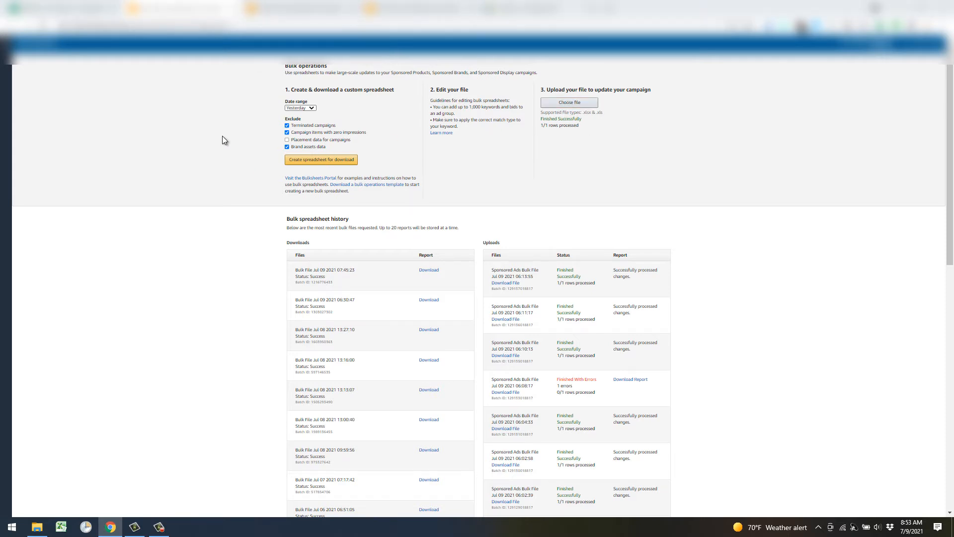
left_click(208, 72)
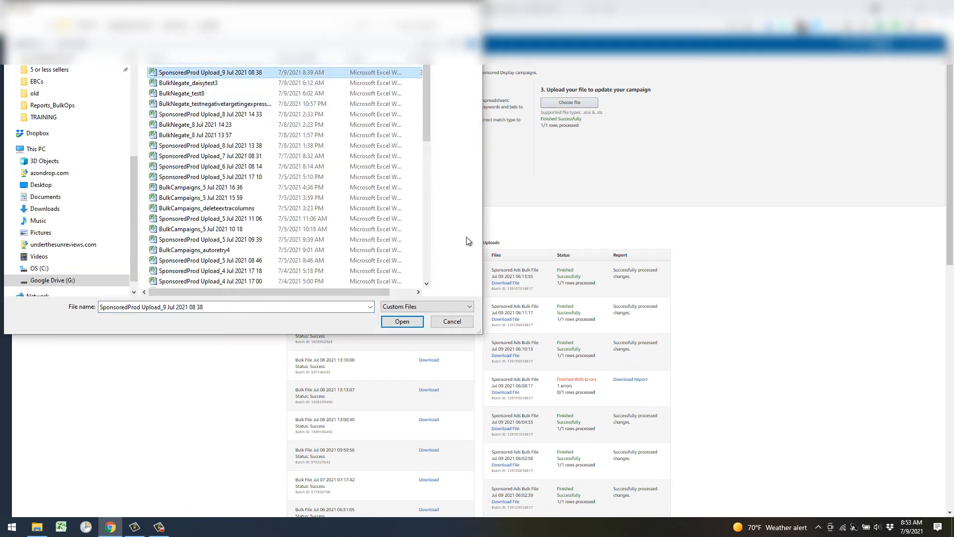
left_click(402, 322)
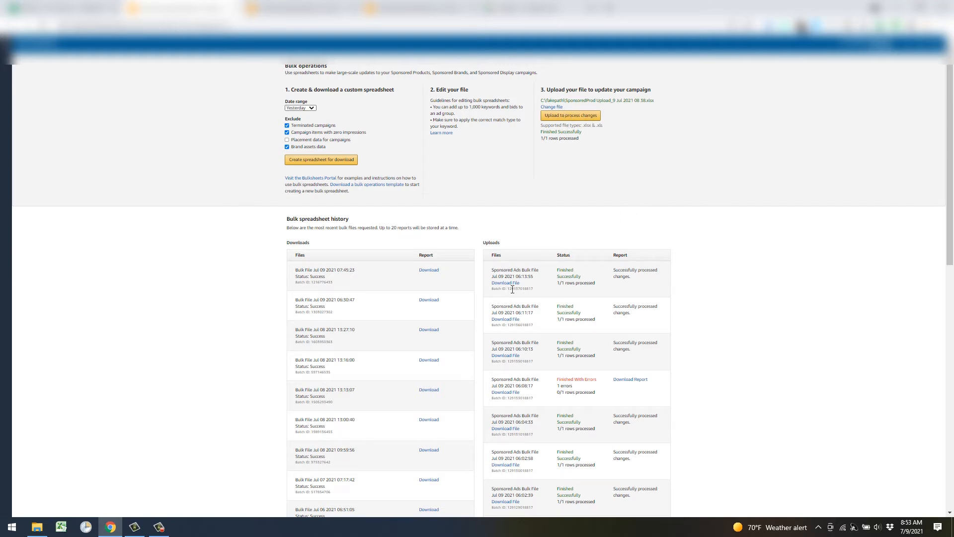
scroll(575, 383, "down", 1)
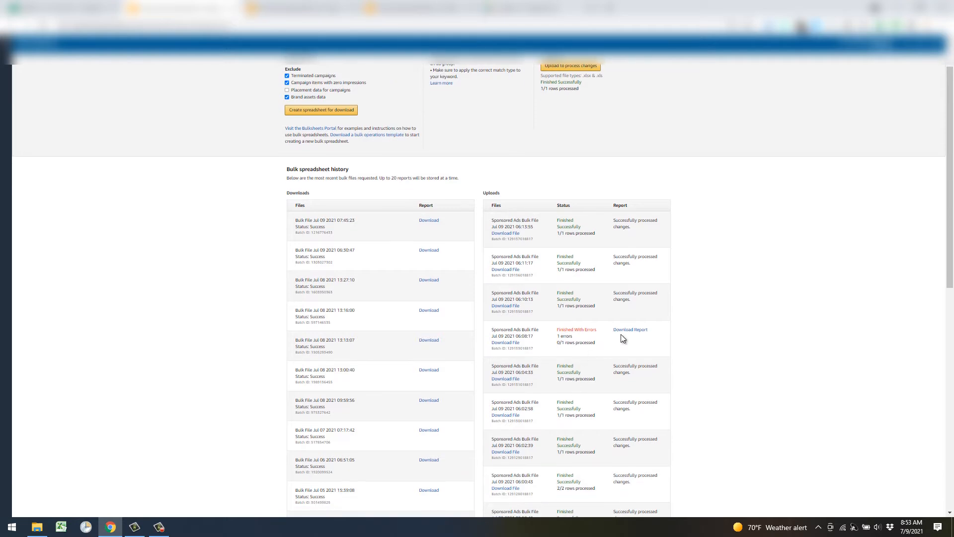
scroll(624, 345, "down", 1)
scroll(622, 341, "down", 4)
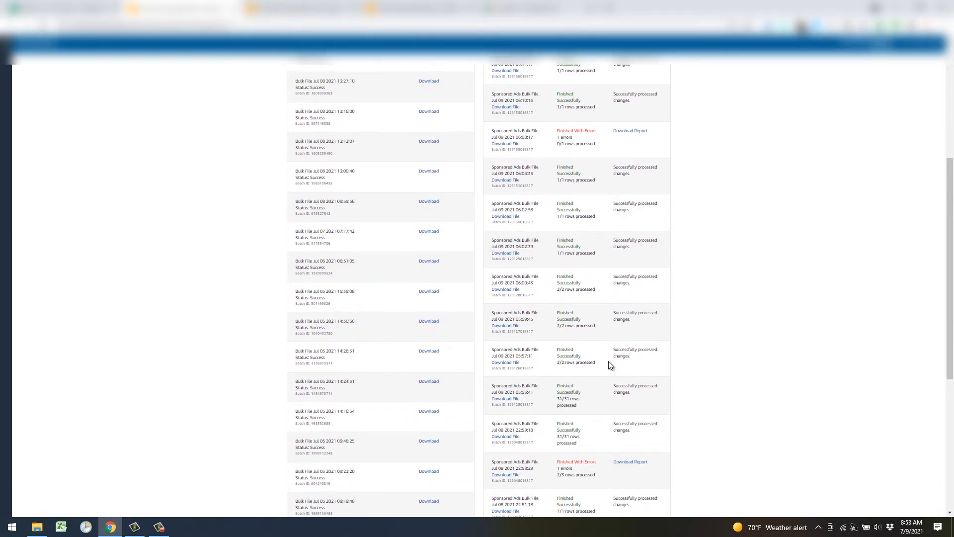
scroll(580, 279, "down", 5)
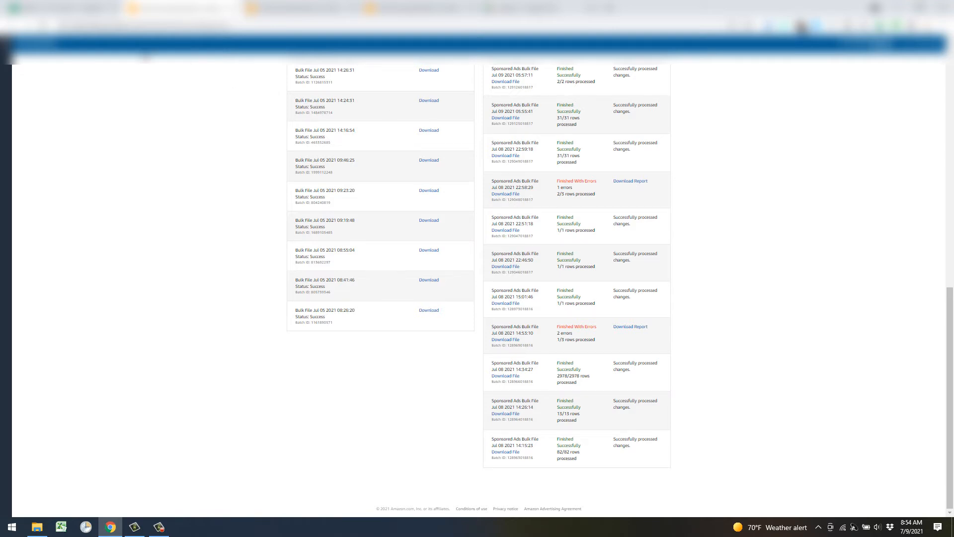
Return to the APEX_v1_7.9_ Demo spreadsheet, launch the Ad Insights KPI Tiles, and acknowledge the sync message
left_click(70, 9)
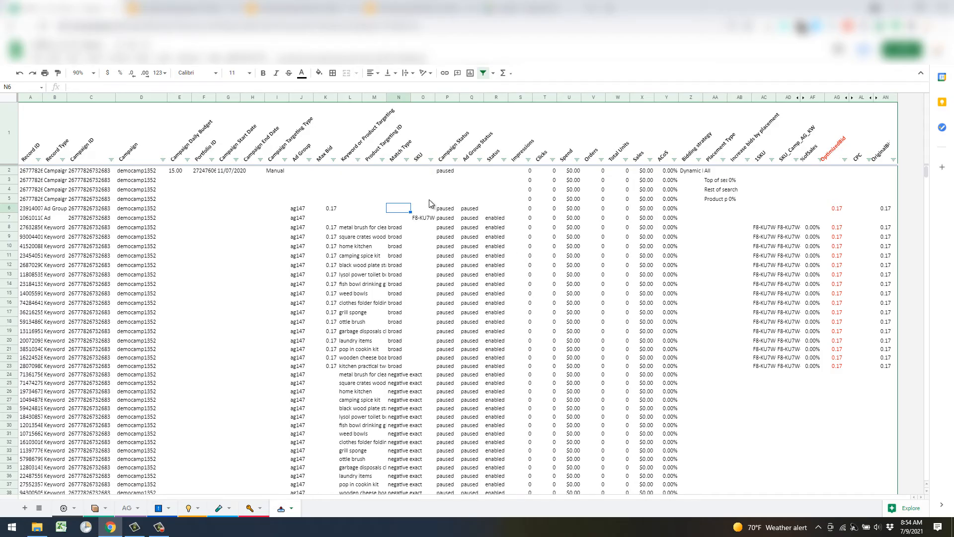
left_click(427, 191)
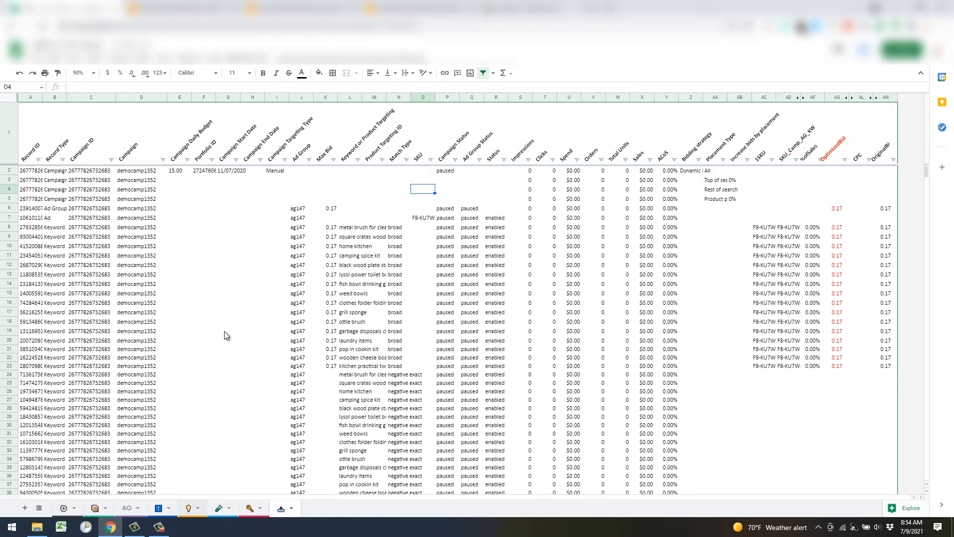
left_click(243, 59)
mouse_move(288, 242)
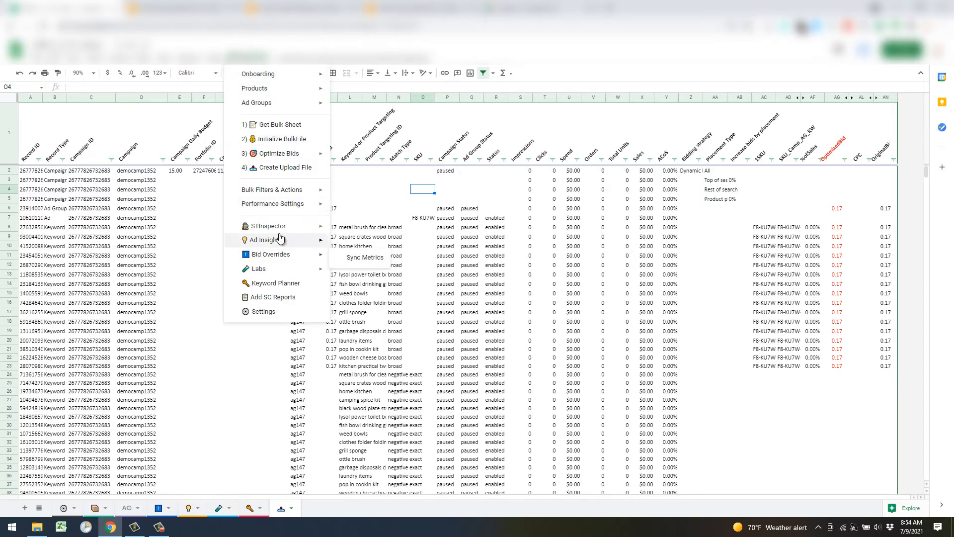
mouse_move(369, 249)
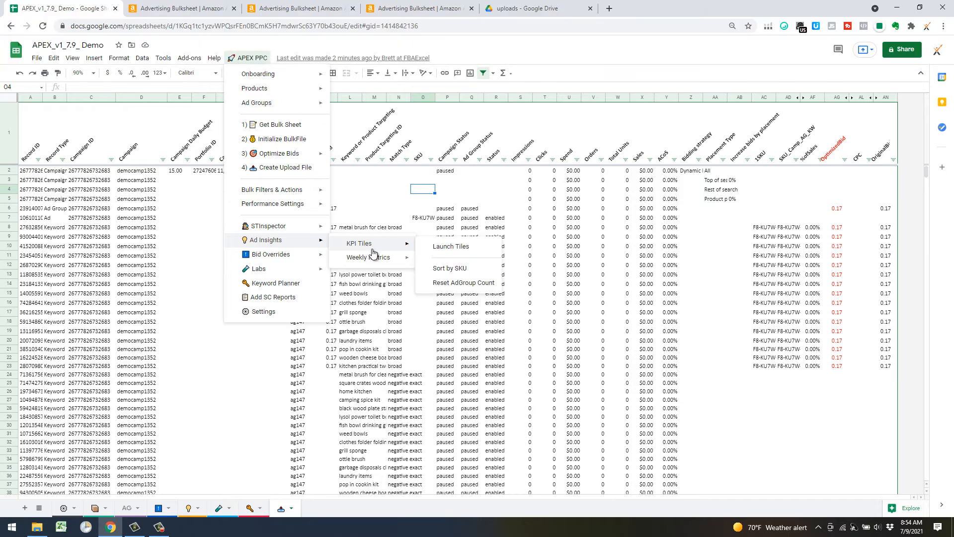
left_click(446, 247)
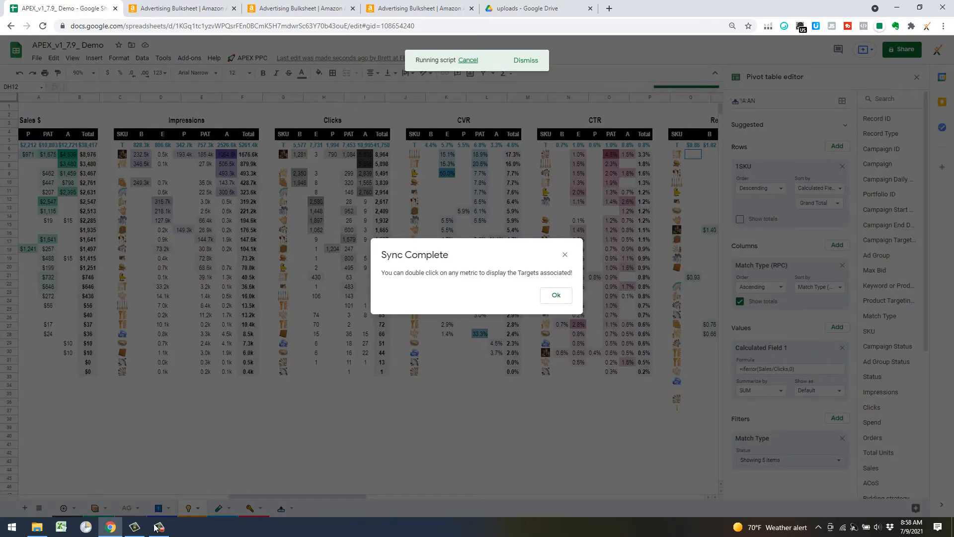
left_click(159, 528)
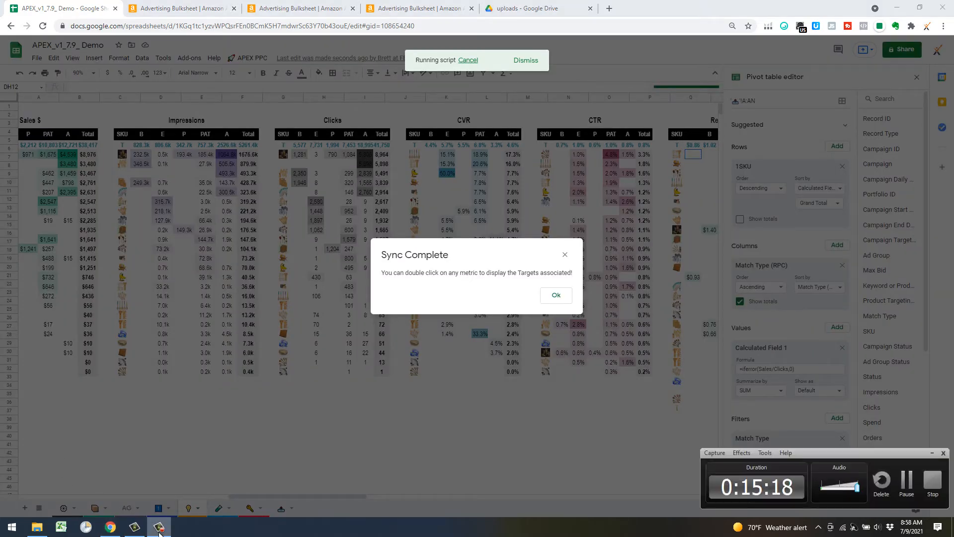
left_click(928, 453)
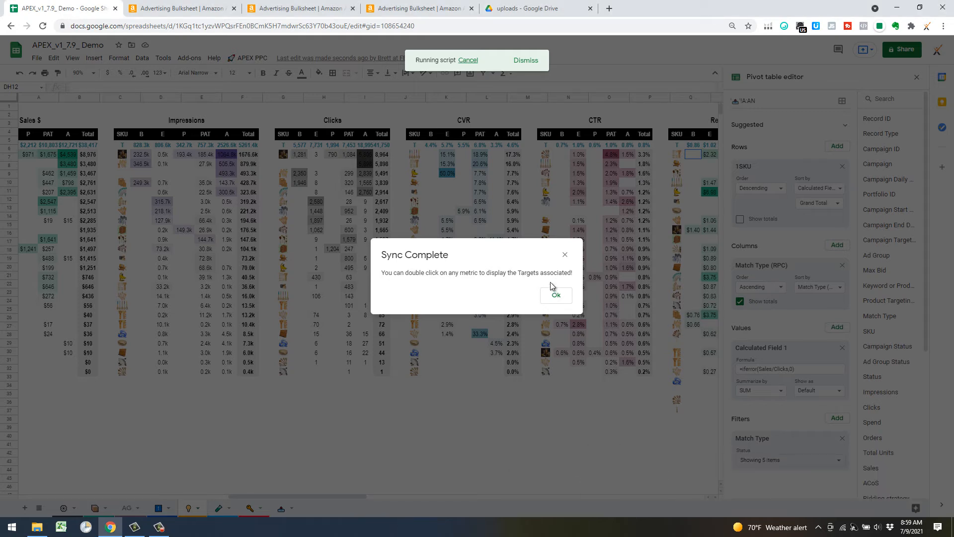
left_click(556, 296)
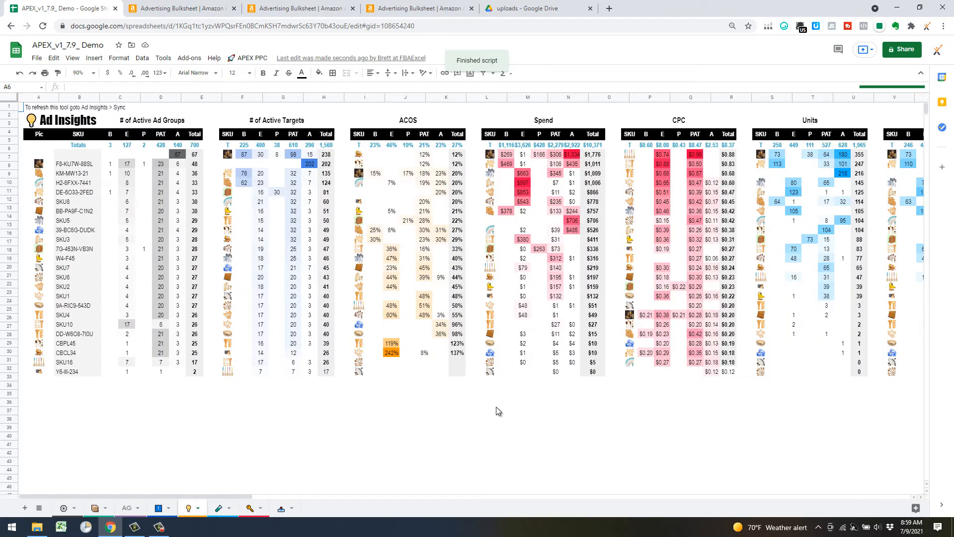
Examine the Ad Insights tiles from active ad groups through Rev / Click, plus the Override Report and Weekly Metrics sections
left_click(488, 419)
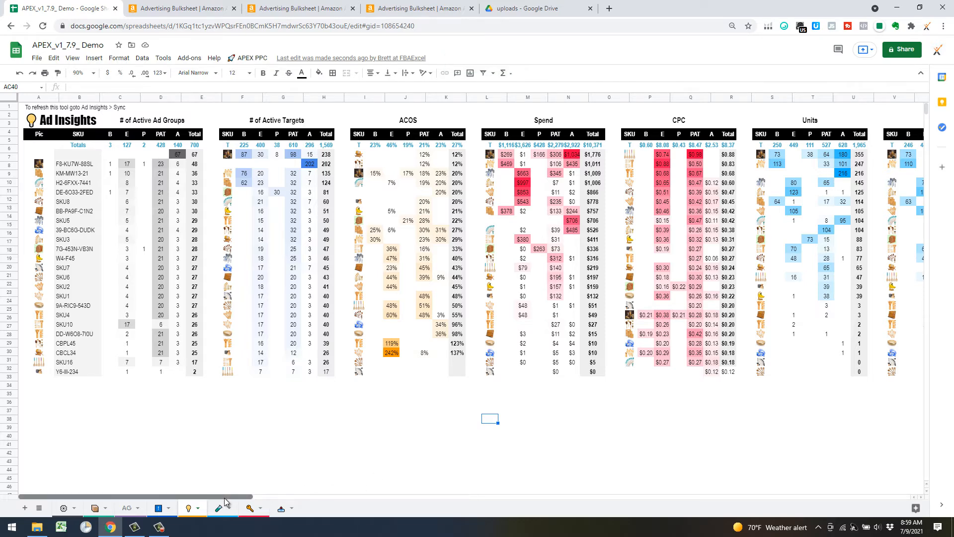
left_click_drag(225, 497, 452, 493)
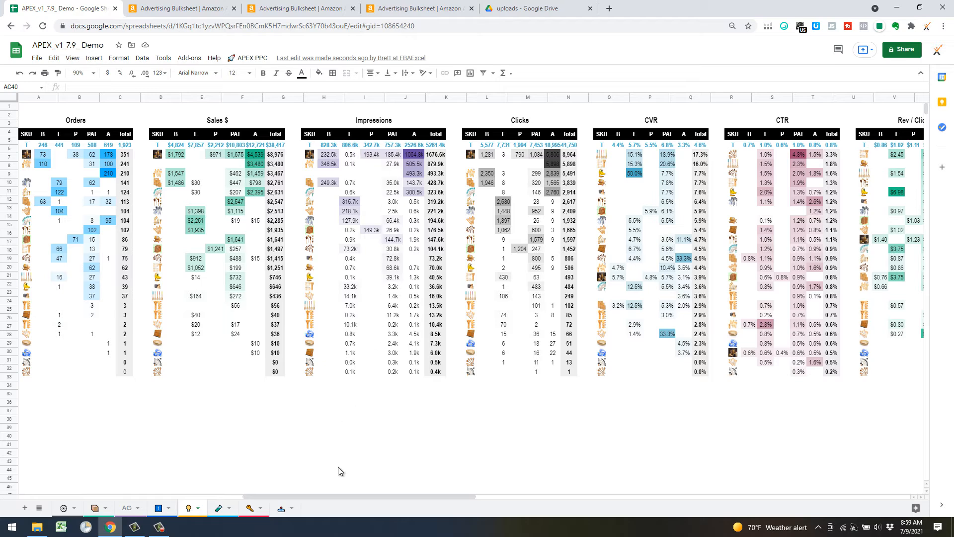
left_click_drag(322, 496, 532, 496)
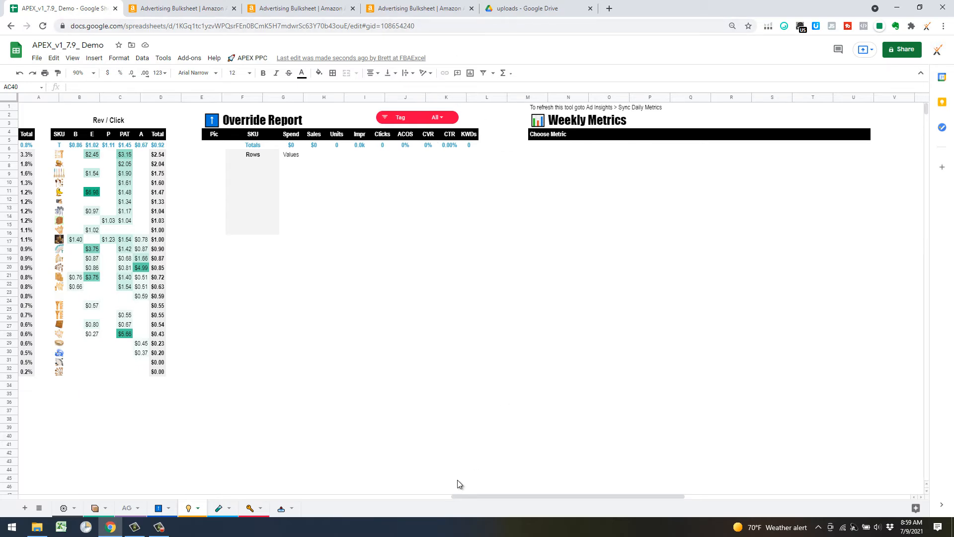
left_click_drag(559, 497, 62, 480)
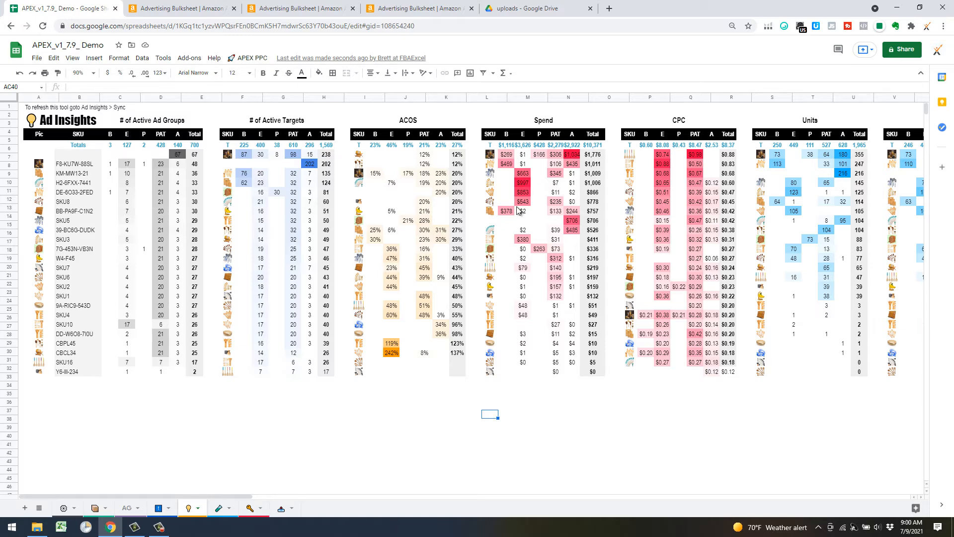
Drill into the $380 exact-match value in the Spend tile to list SKU3's associated targets on a new detail sheet
double_click(522, 239)
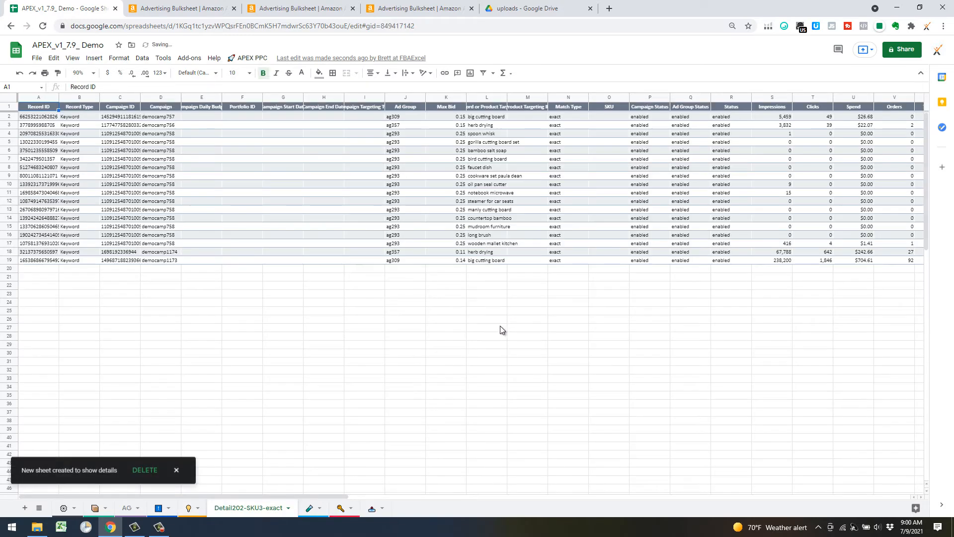
left_click(286, 509)
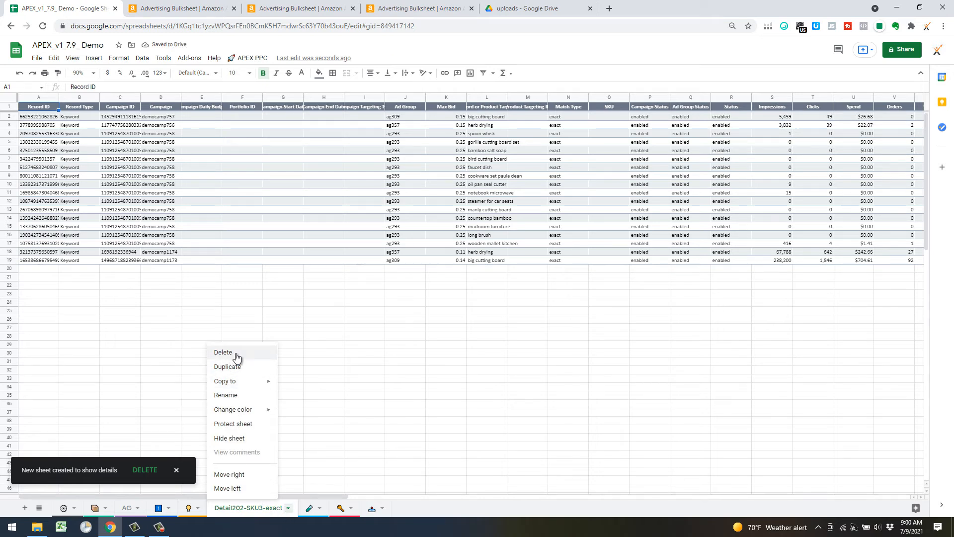
left_click(381, 372)
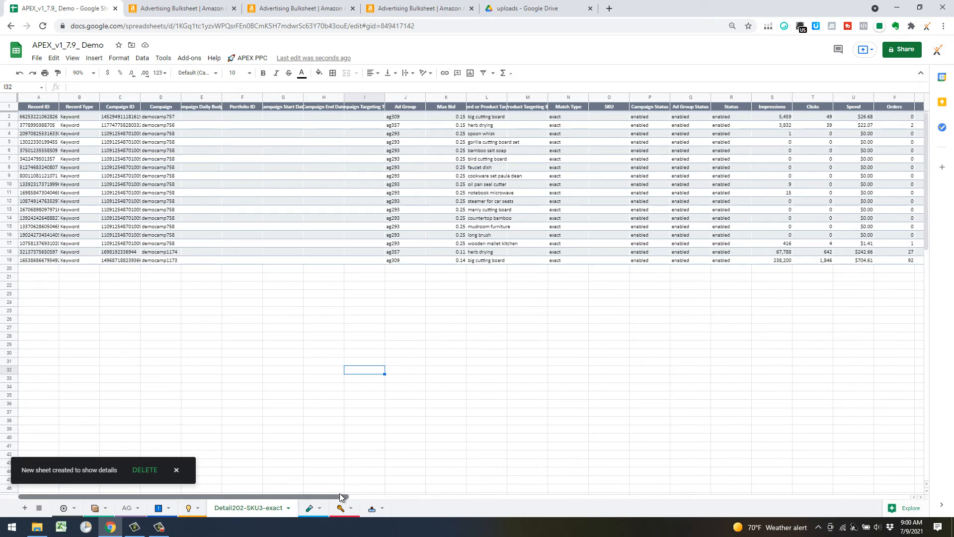
Delete the Detail202-SKU3-exact sheet and dismiss the pivot table settings on the Ad Insights sheet
left_click(289, 509)
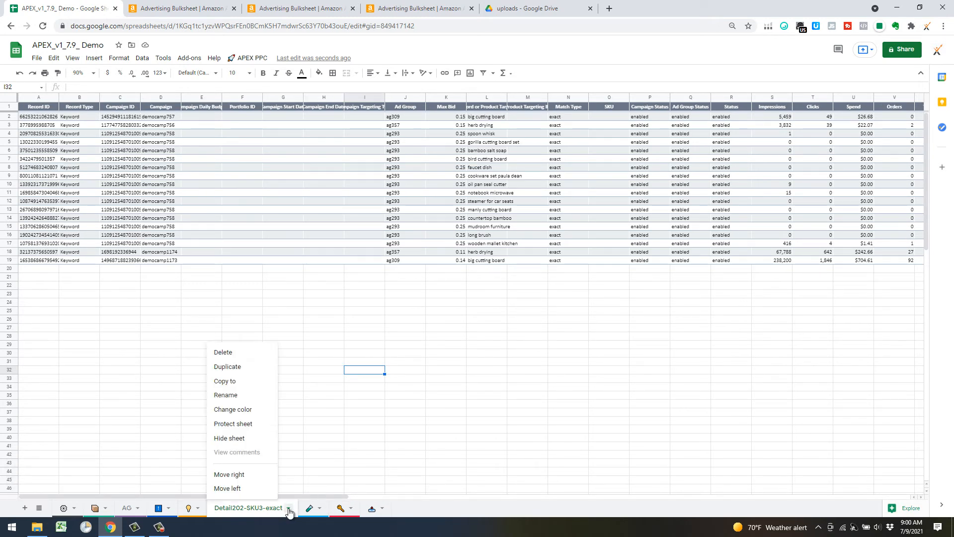
left_click(249, 352)
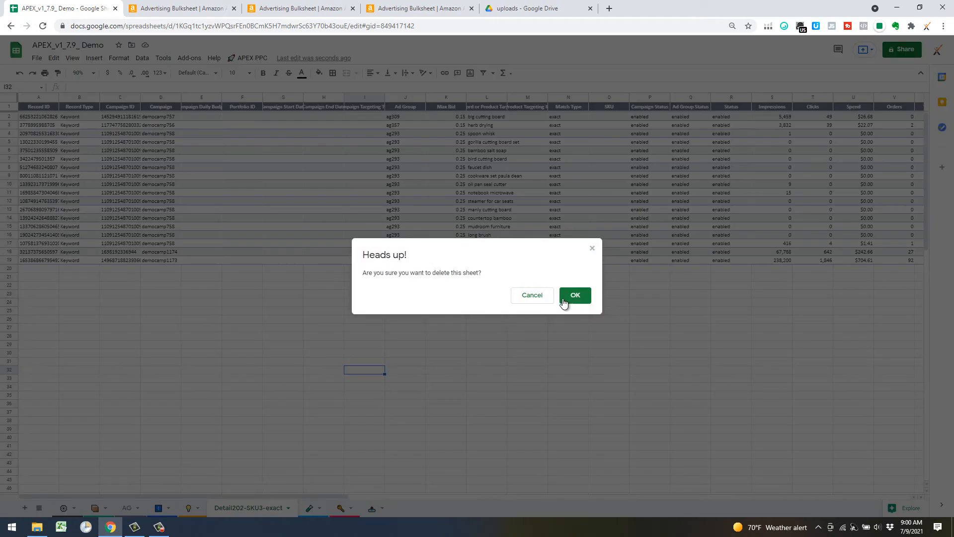
left_click(564, 301)
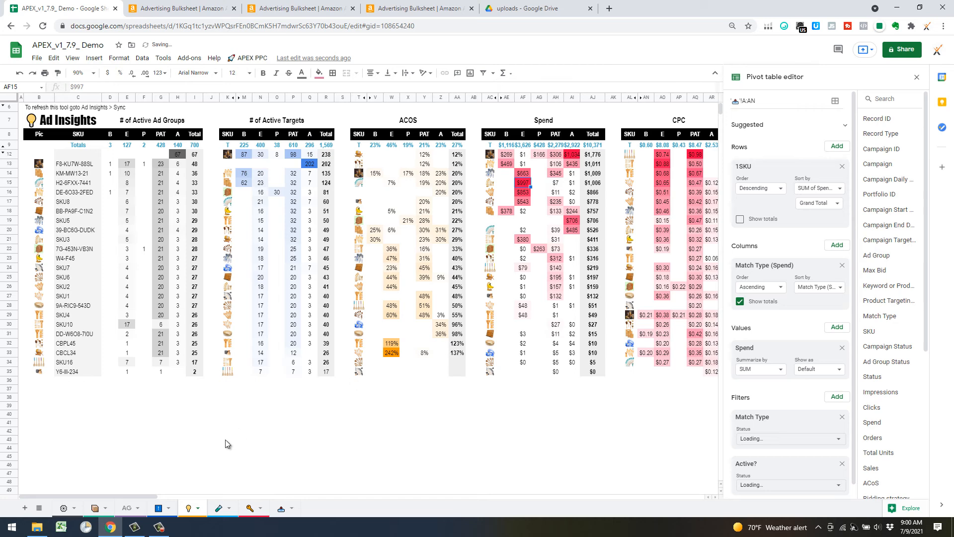
left_click(149, 466)
left_click(918, 78)
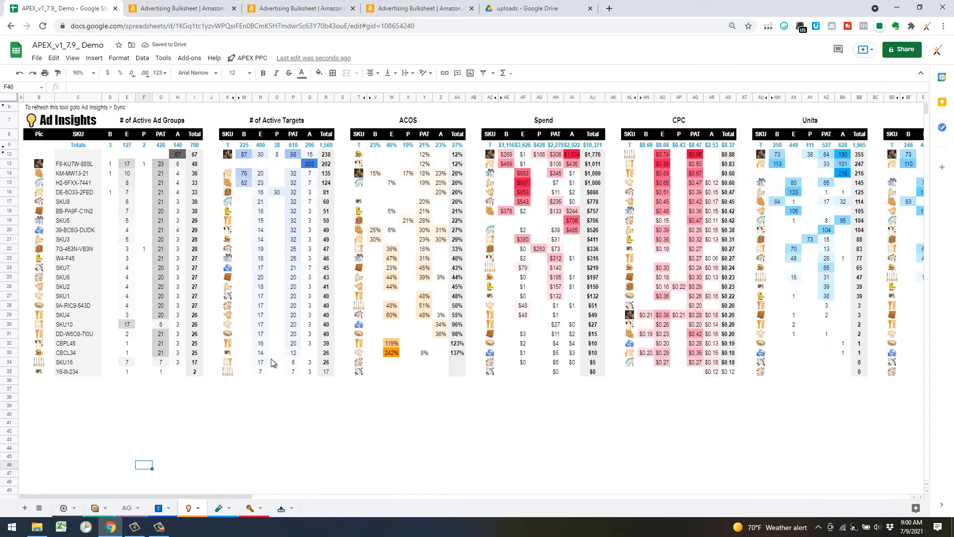
Drill into the 50.0% exact-match value in the CVR tile and review the new detail sheet's columns through OriginalBid
left_click_drag(189, 498, 487, 492)
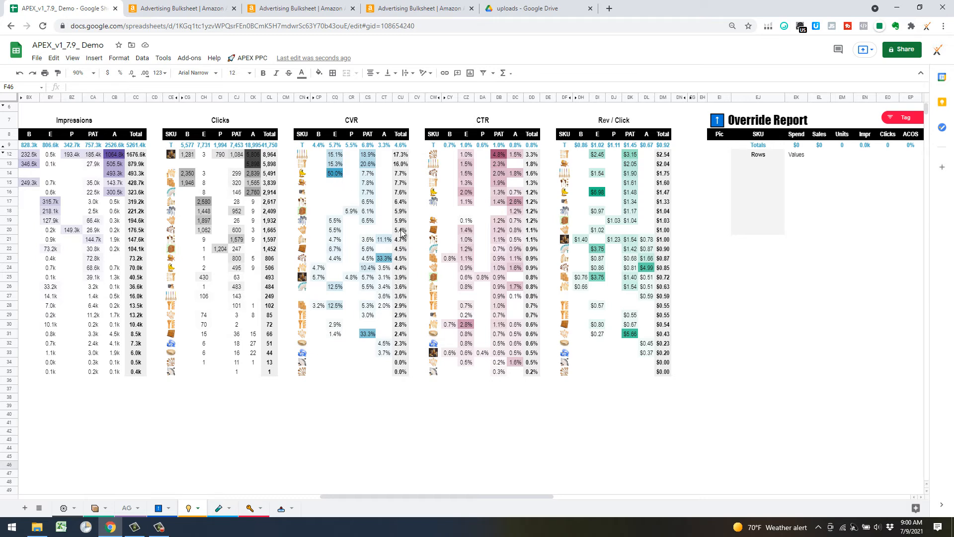
double_click(348, 182)
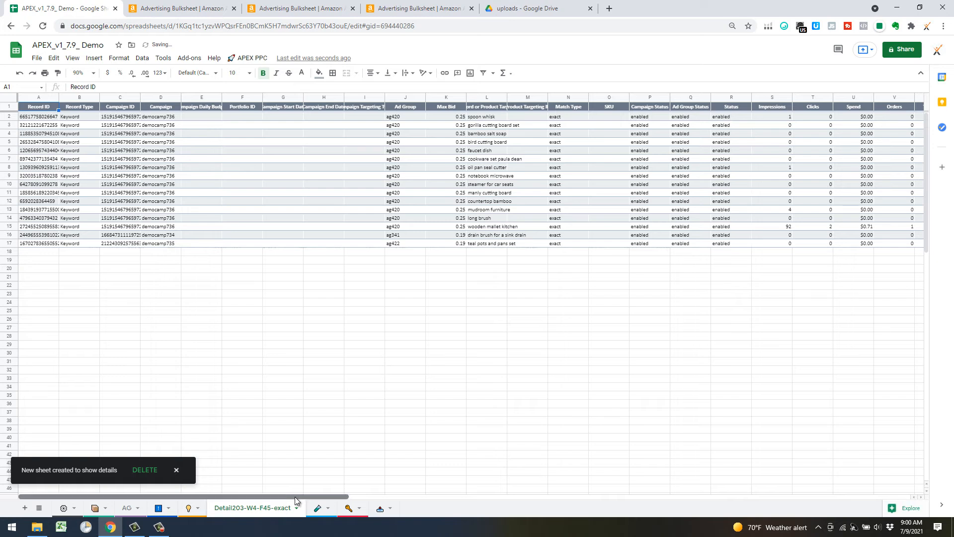
left_click_drag(295, 497, 335, 498)
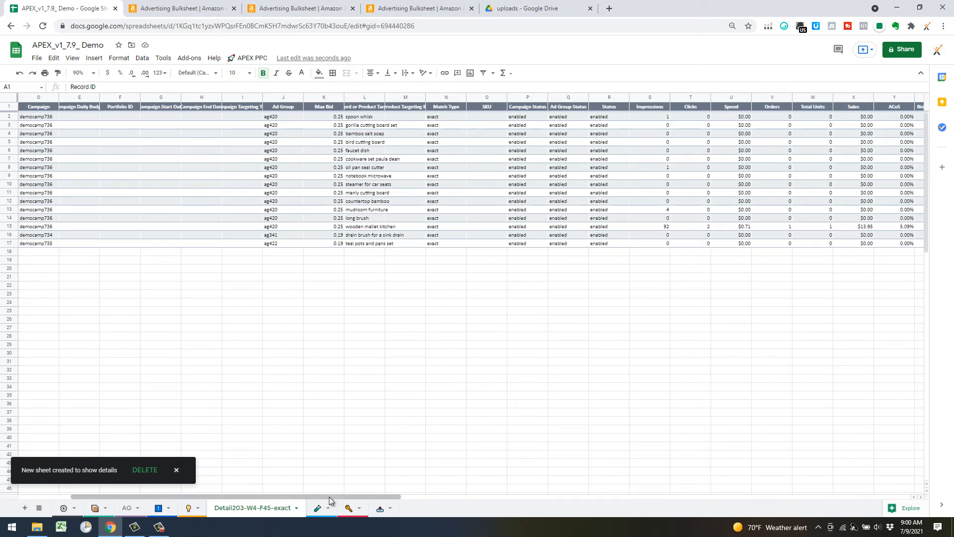
left_click_drag(332, 497, 424, 496)
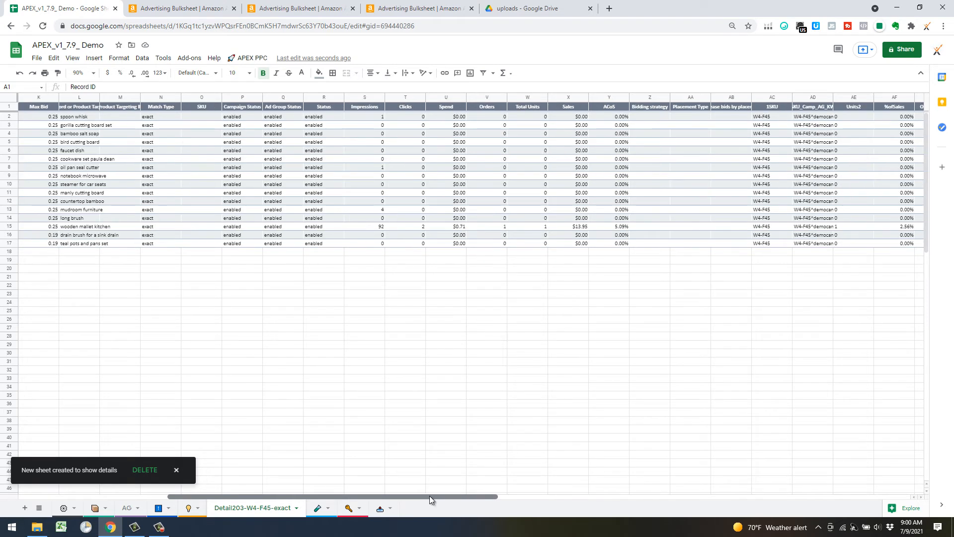
left_click_drag(429, 496, 454, 500)
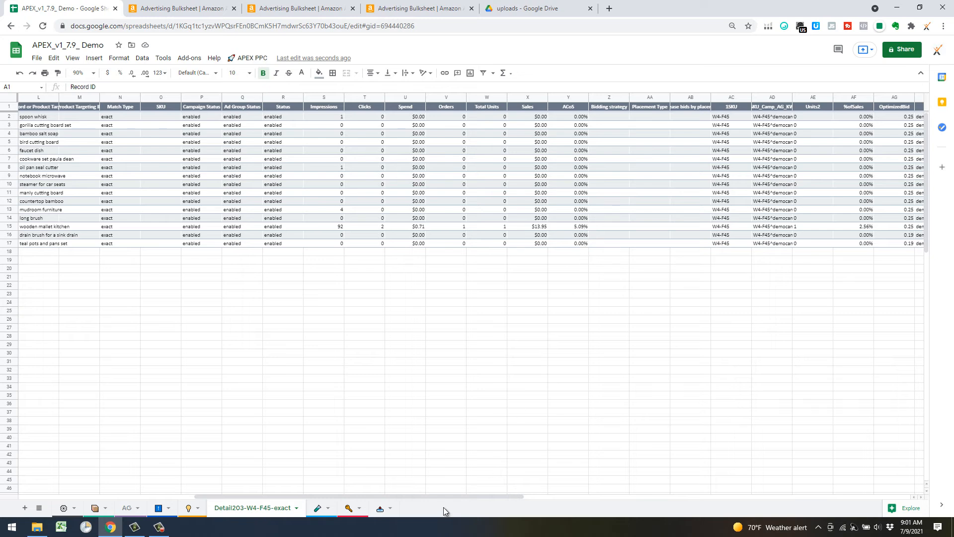
left_click_drag(443, 498, 511, 506)
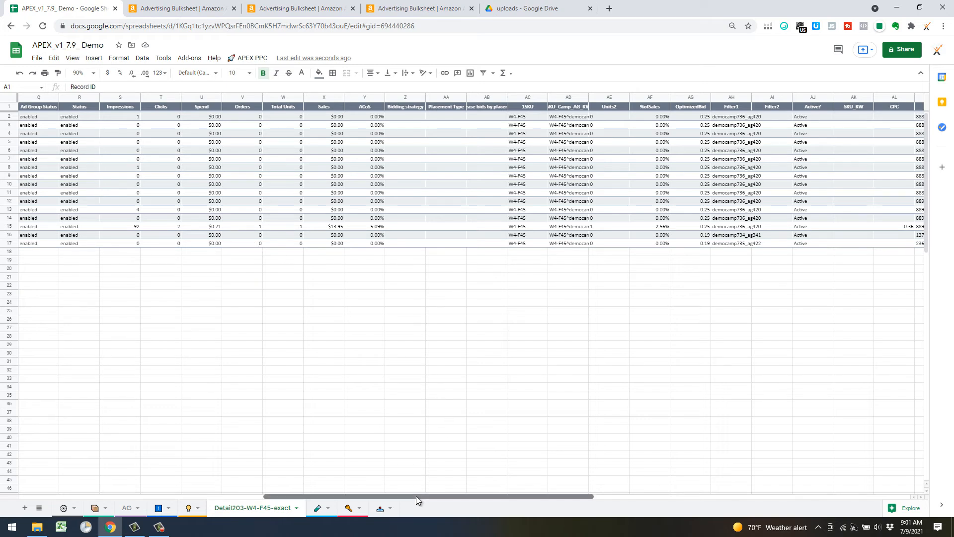
left_click_drag(416, 496, 457, 501)
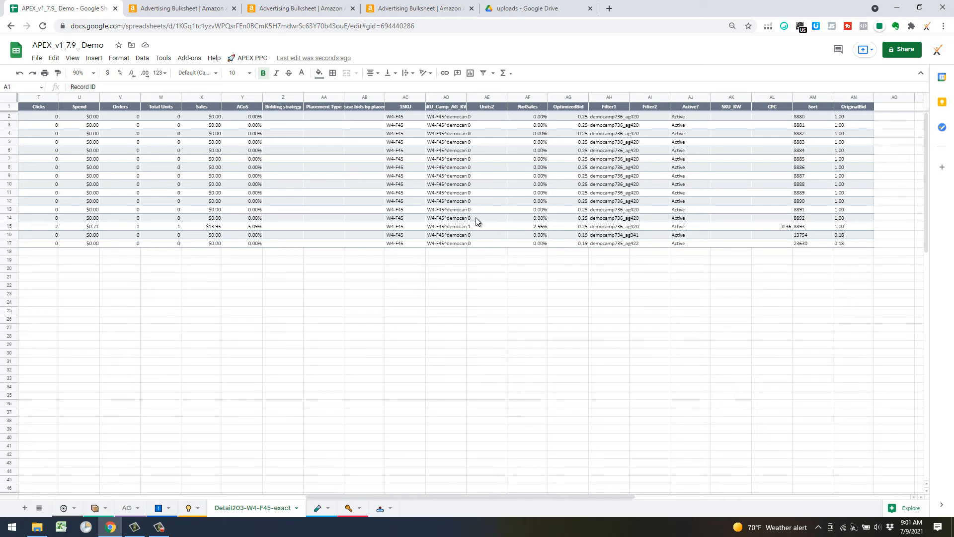
Copy the wooden mallet kitchen target's 1SKU and SKU_Camp_AG_KW cells and paste them as values only into the first Bid Overrides row
left_click(421, 228)
left_click_drag(421, 230, 446, 228)
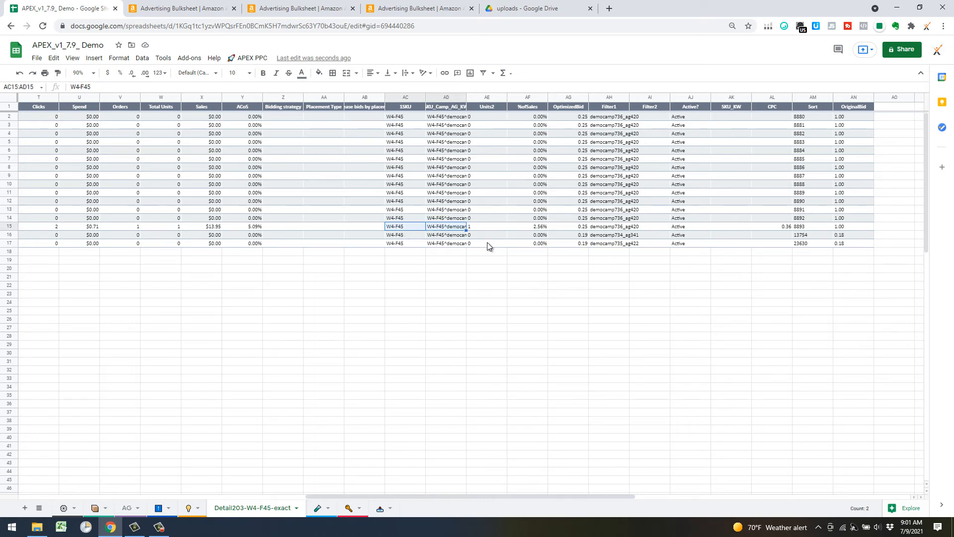
key("ctrl+c")
left_click(158, 508)
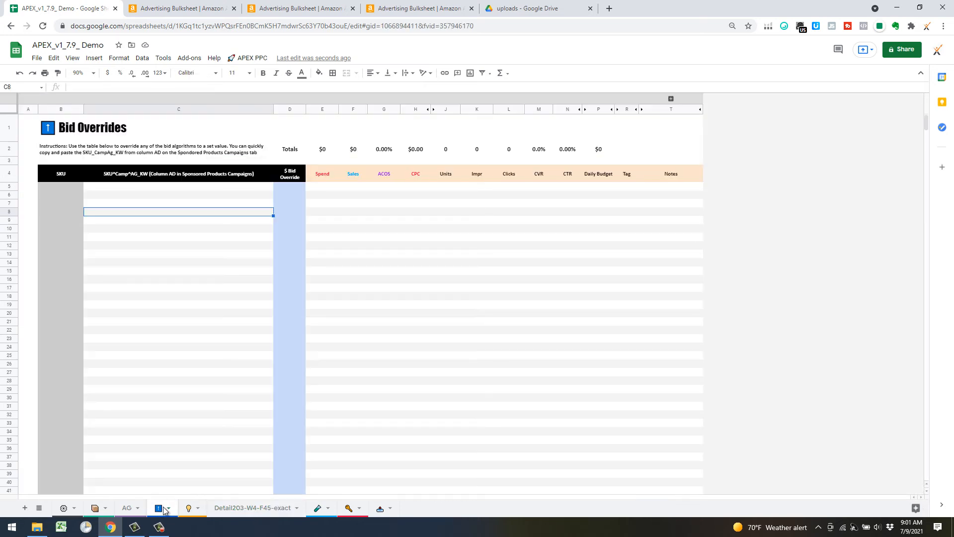
right_click(64, 187)
mouse_move(106, 238)
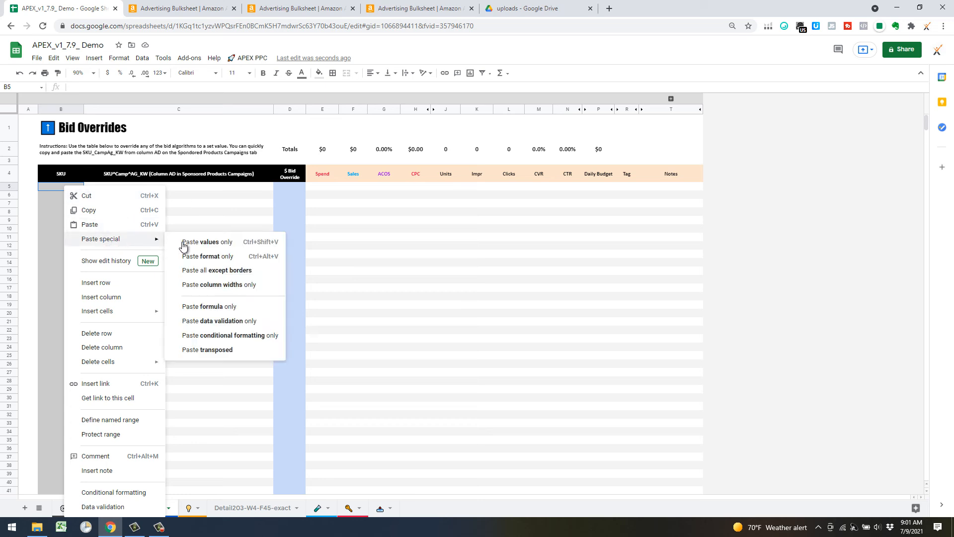
left_click(207, 242)
Set the $ Bid Override for the wooden mallet kitchen target to $1.00 and sync the Bid Overrides metrics
left_click(288, 190)
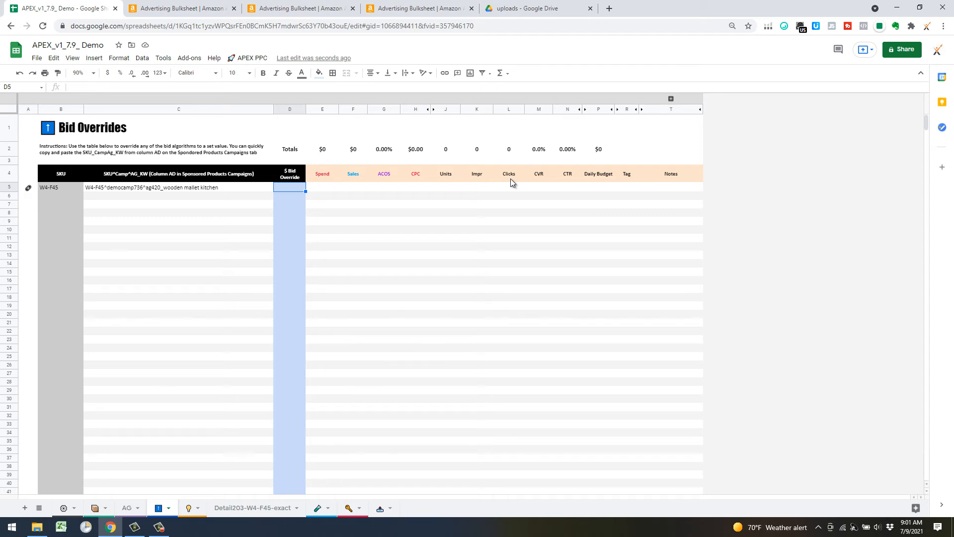
type("1")
key("Return")
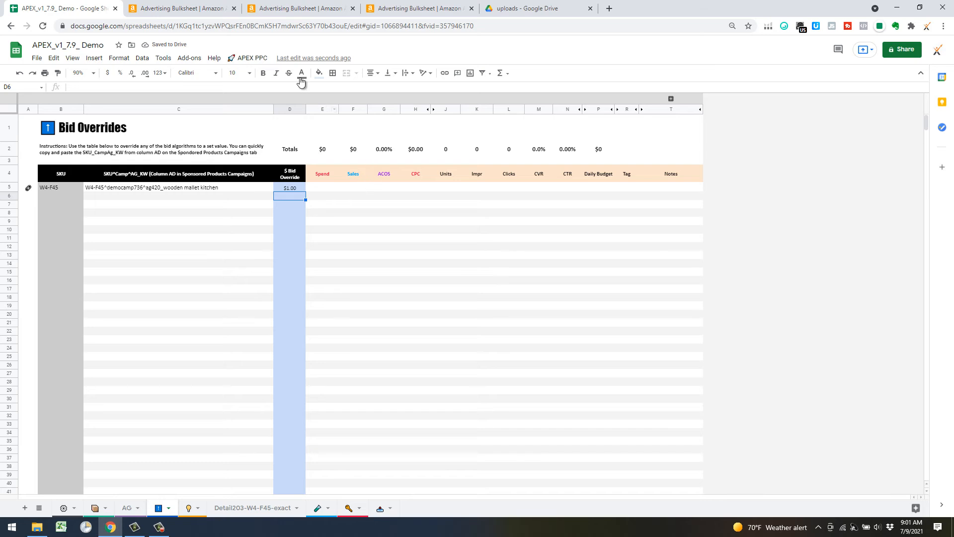
left_click(248, 58)
mouse_move(269, 260)
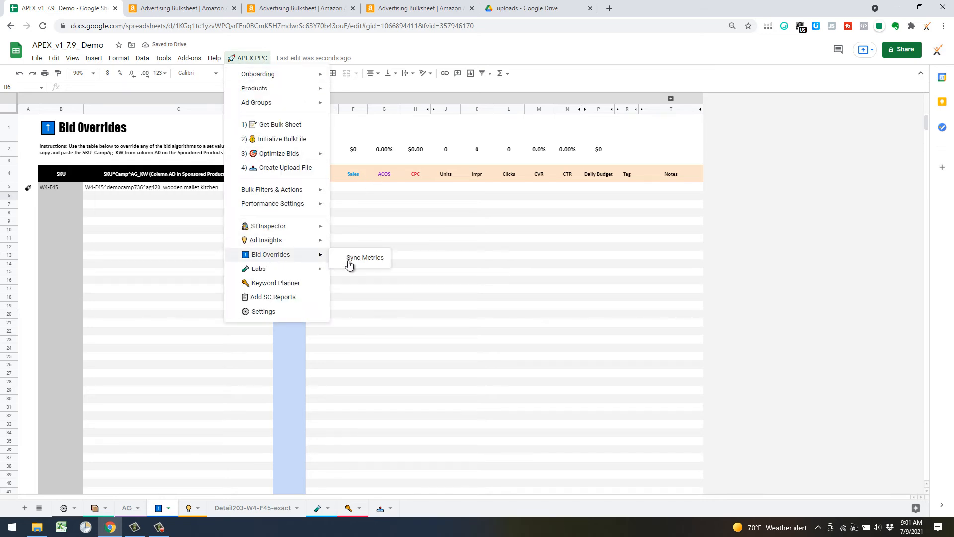
left_click(372, 260)
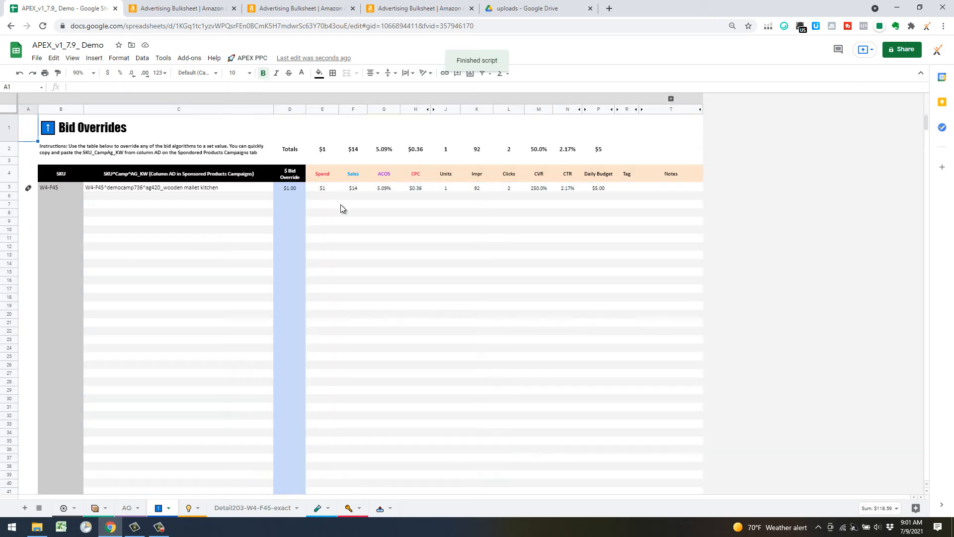
left_click(348, 205)
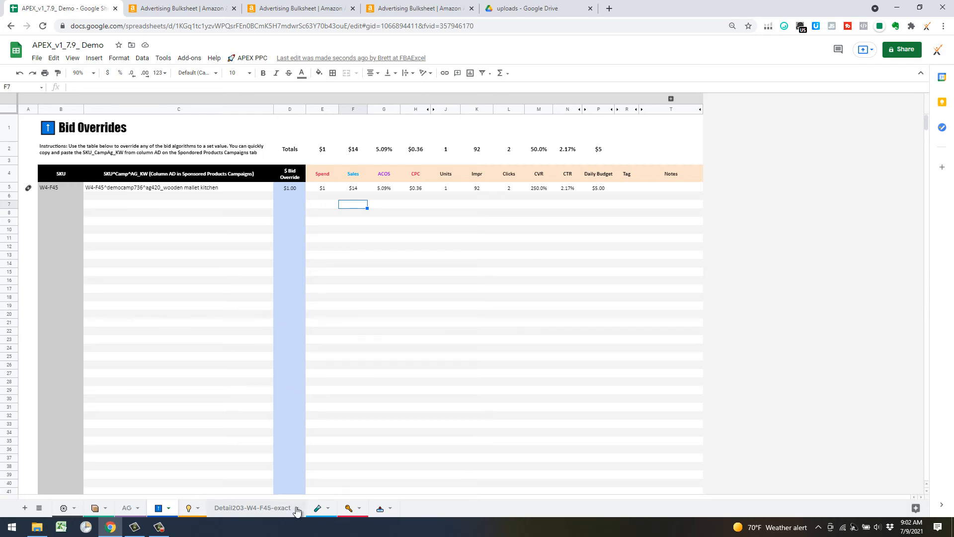
Return to the Ad Insights sheet, dismiss the pivot table settings, and check the W4-F45 entry in the Override Report
left_click(190, 515)
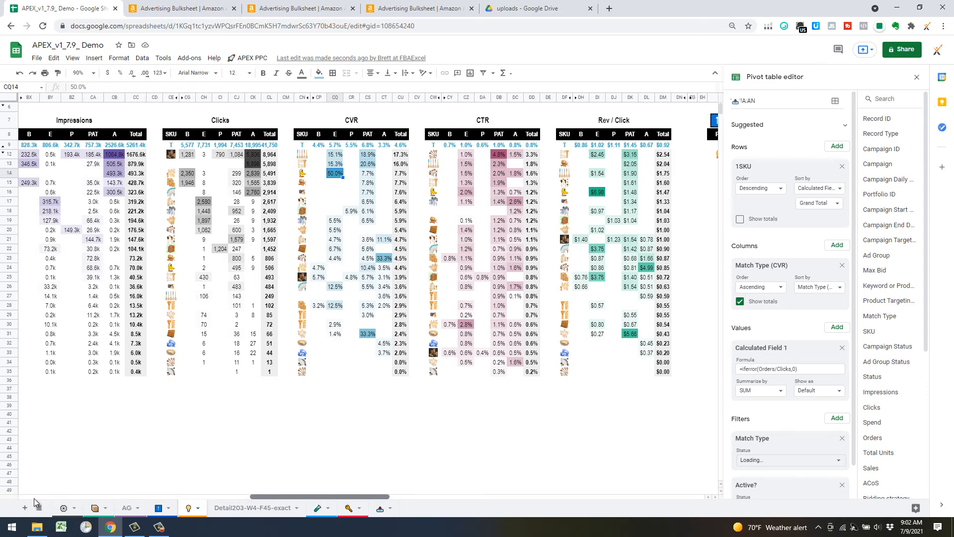
left_click_drag(34, 499, 32, 495)
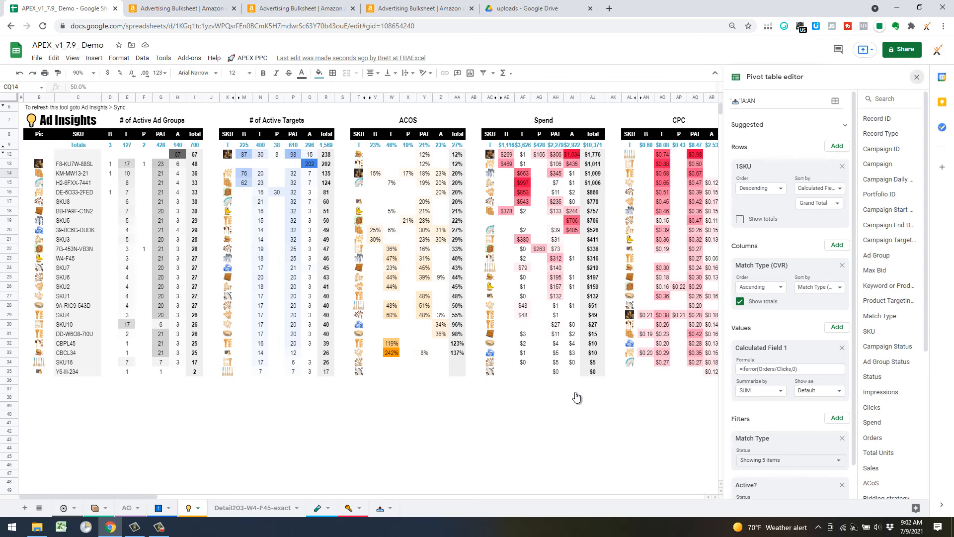
left_click(532, 417)
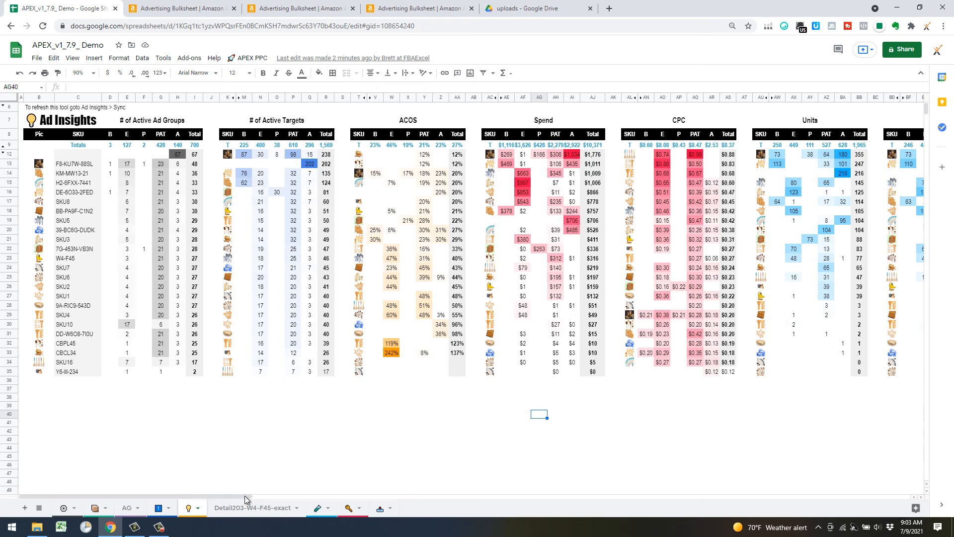
left_click_drag(261, 497, 174, 494)
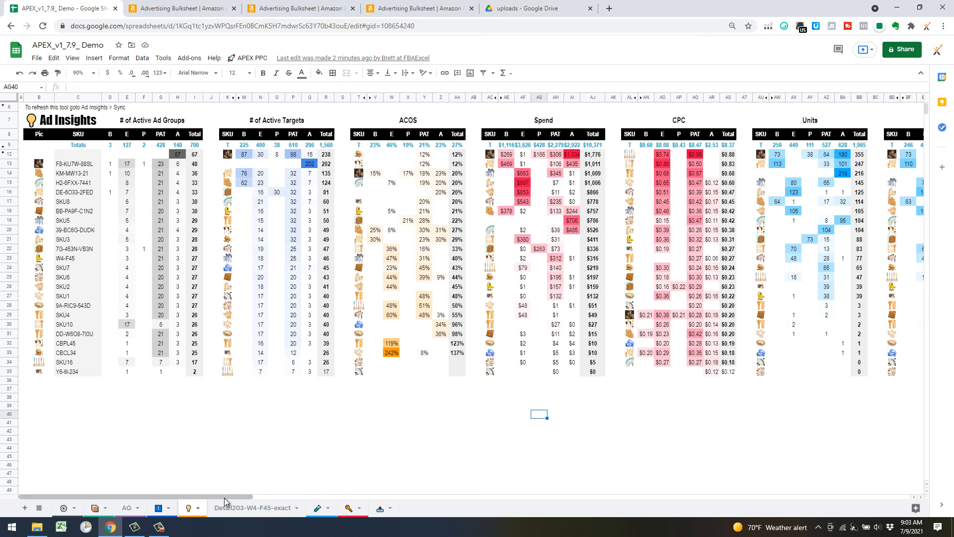
left_click_drag(225, 498, 616, 486)
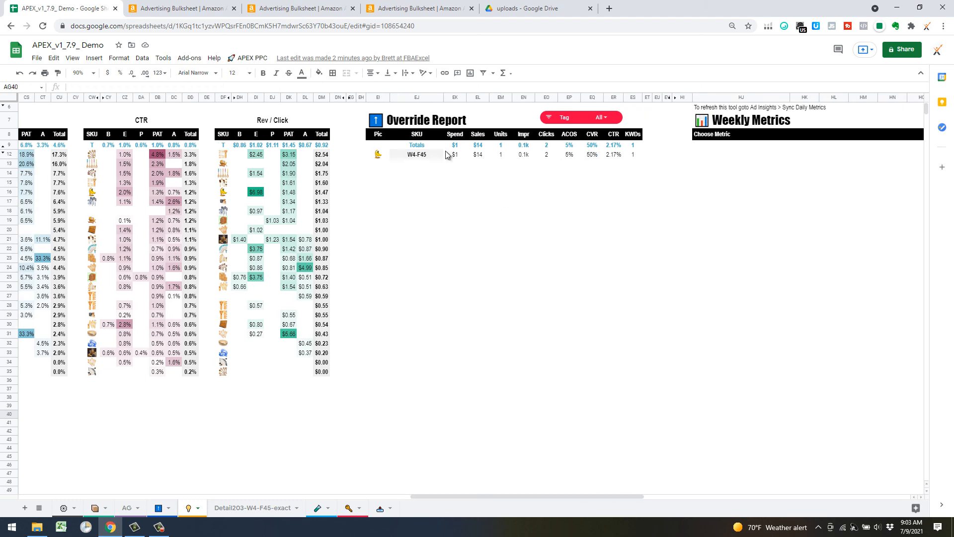
Tag the W4-F45 wooden mallet kitchen row on the Bid Overrides sheet as Rank
left_click(158, 508)
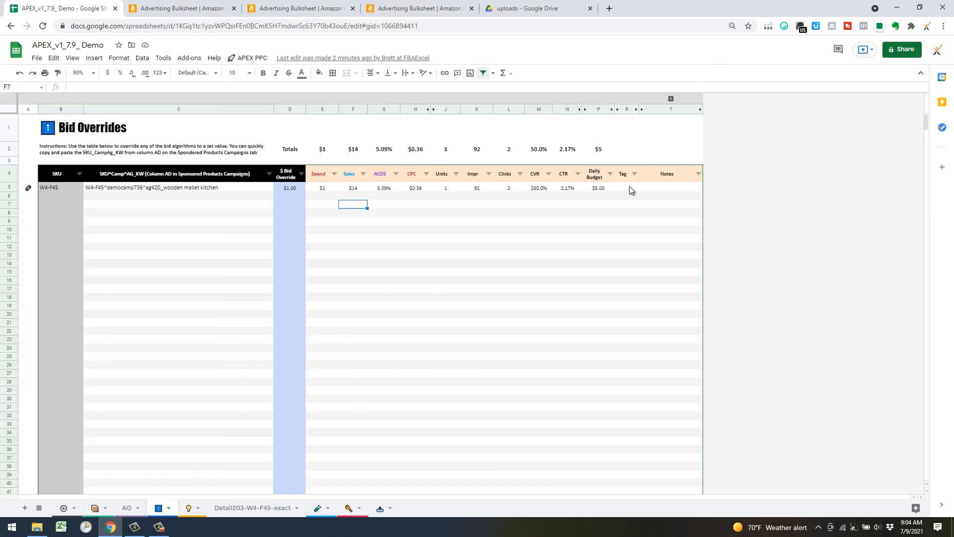
left_click(629, 187)
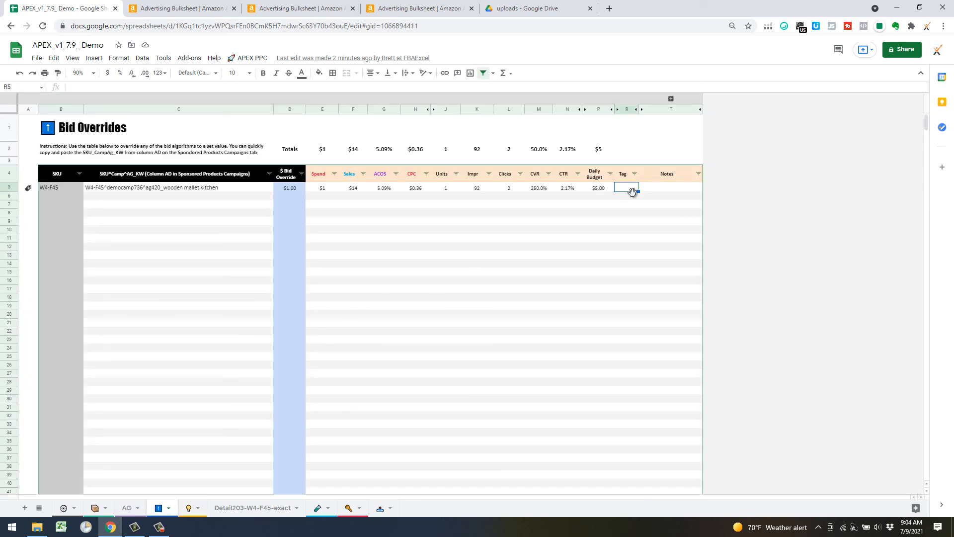
type("Rank")
key("Return")
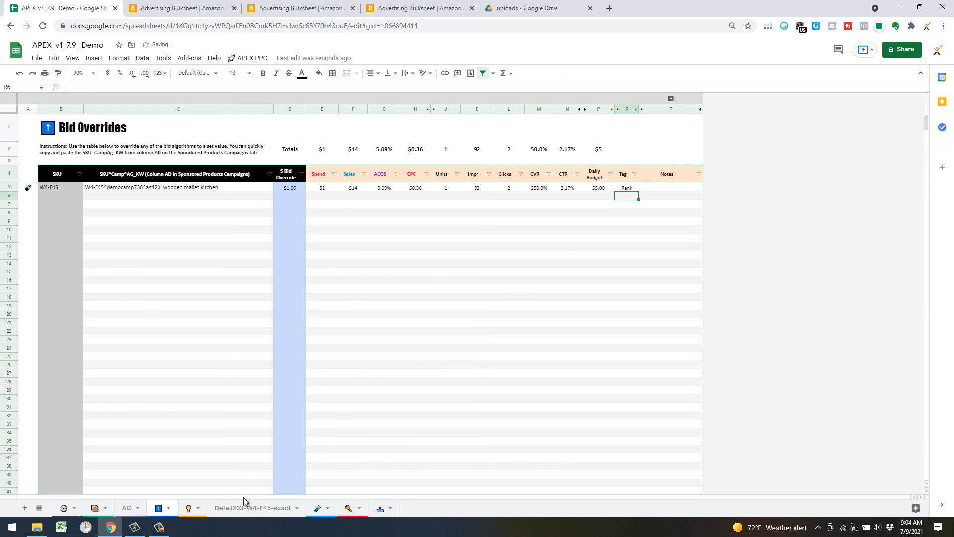
Return to Ad Insights, try deselecting Rank in the Override Report's Tag filter, and cancel the filter change
left_click(192, 508)
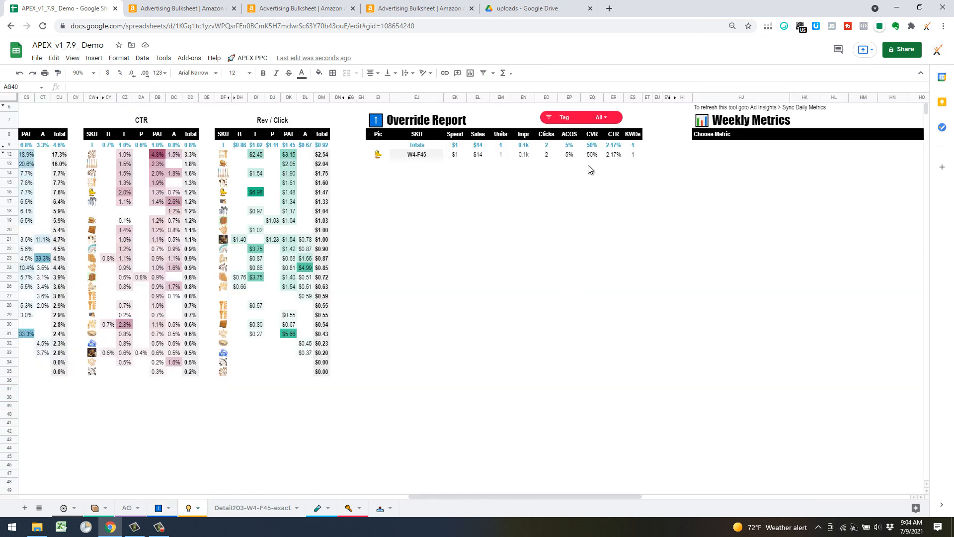
left_click(601, 119)
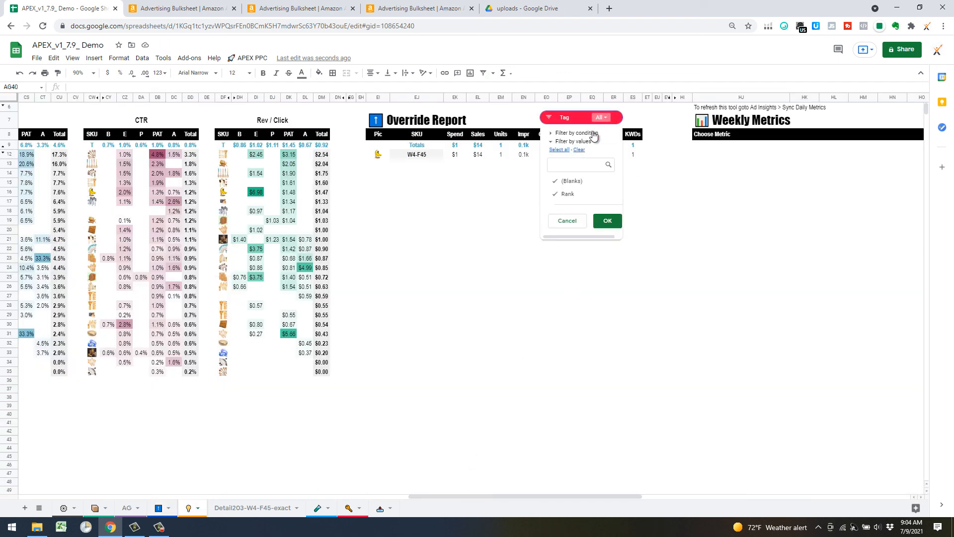
left_click(557, 194)
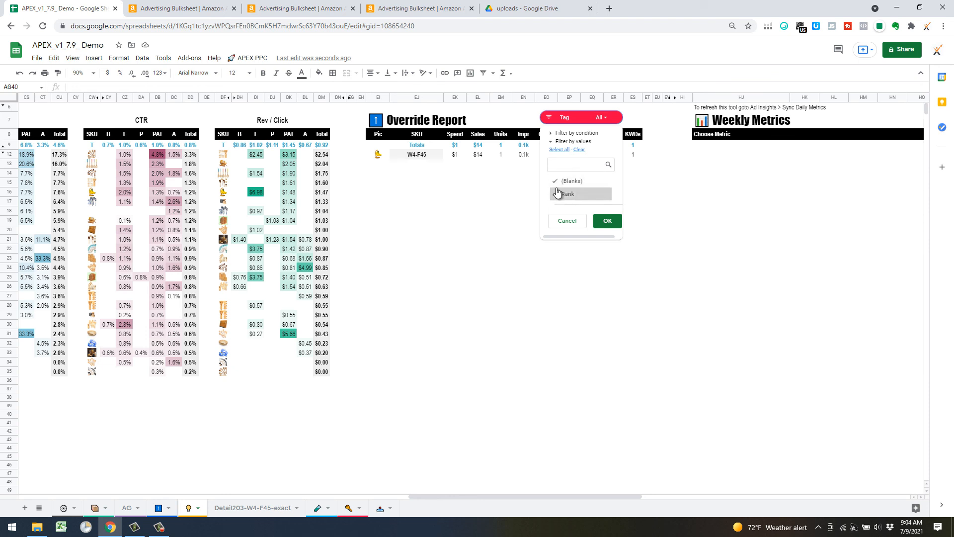
left_click(558, 222)
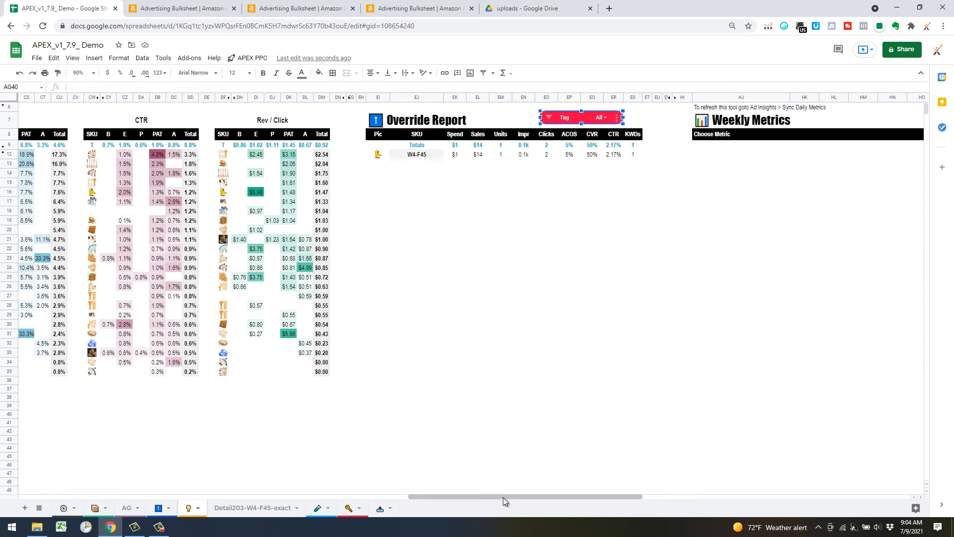
Examine the Weekly Metrics section of Ad Insights and its report download, sync and metric options, without running any of them
left_click_drag(509, 496, 587, 498)
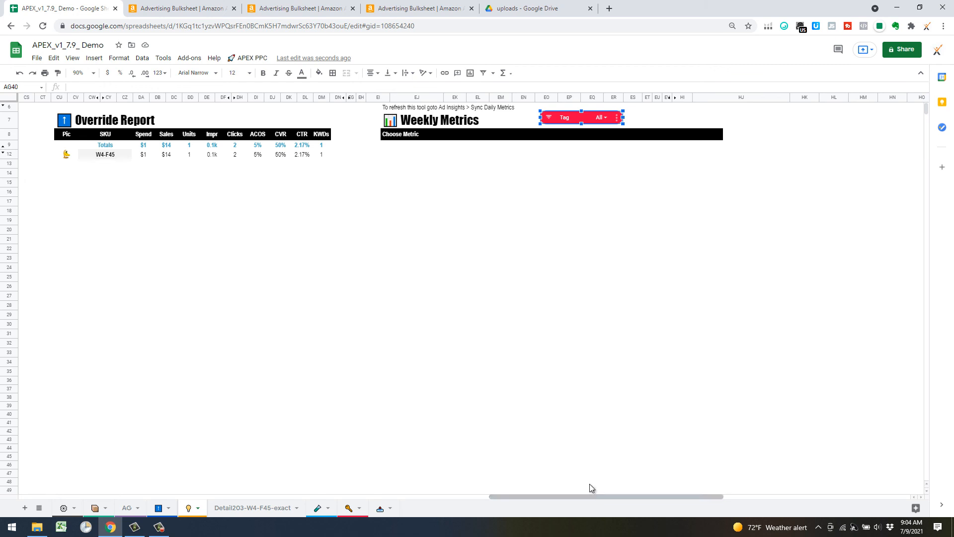
left_click(522, 258)
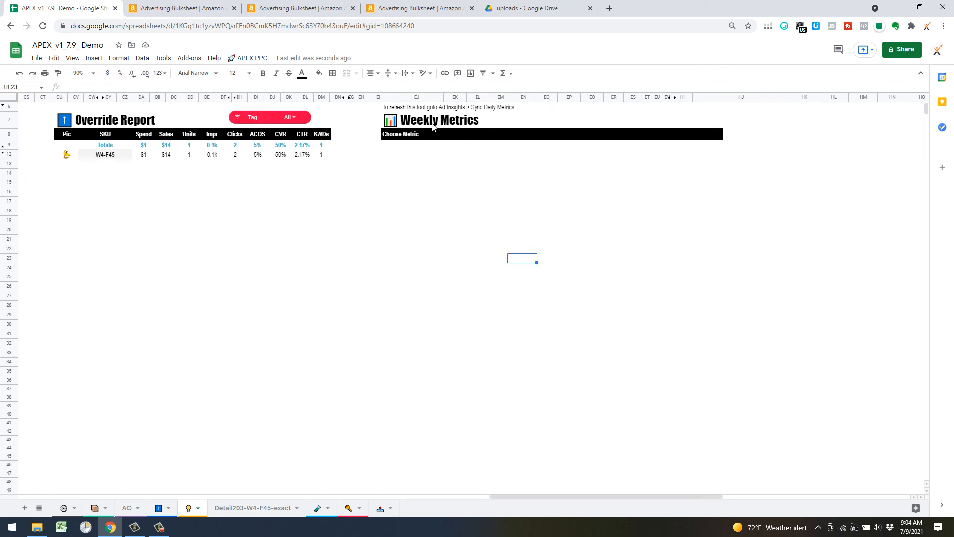
left_click(413, 145)
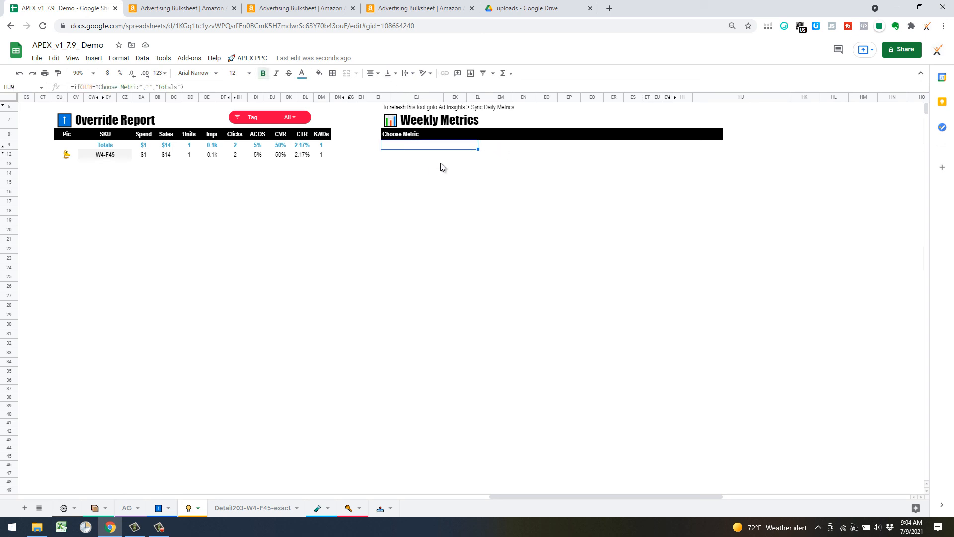
left_click(250, 58)
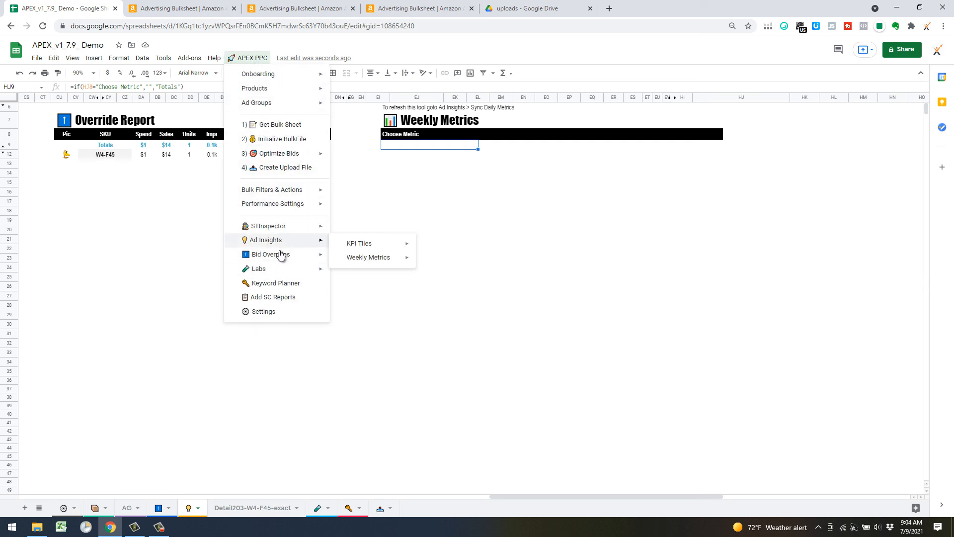
mouse_move(393, 264)
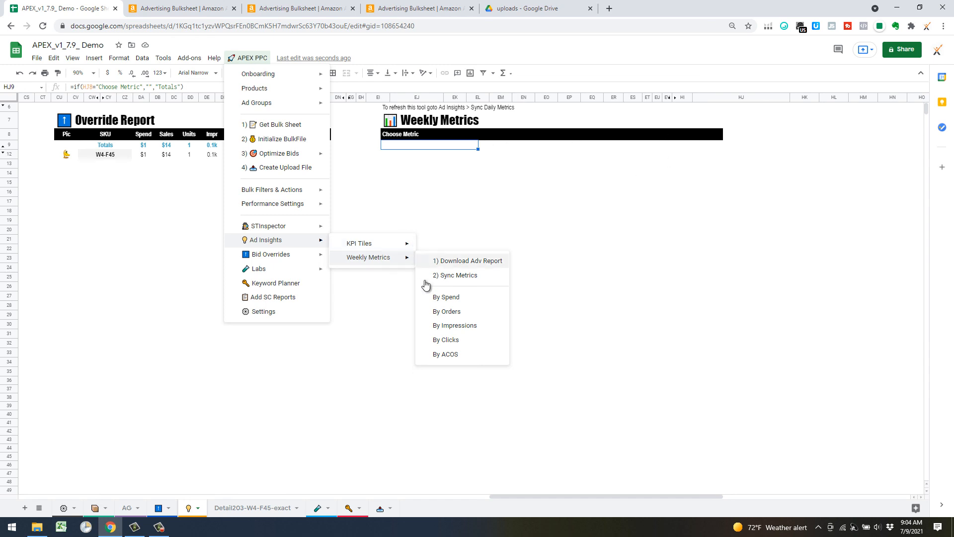
left_click(532, 201)
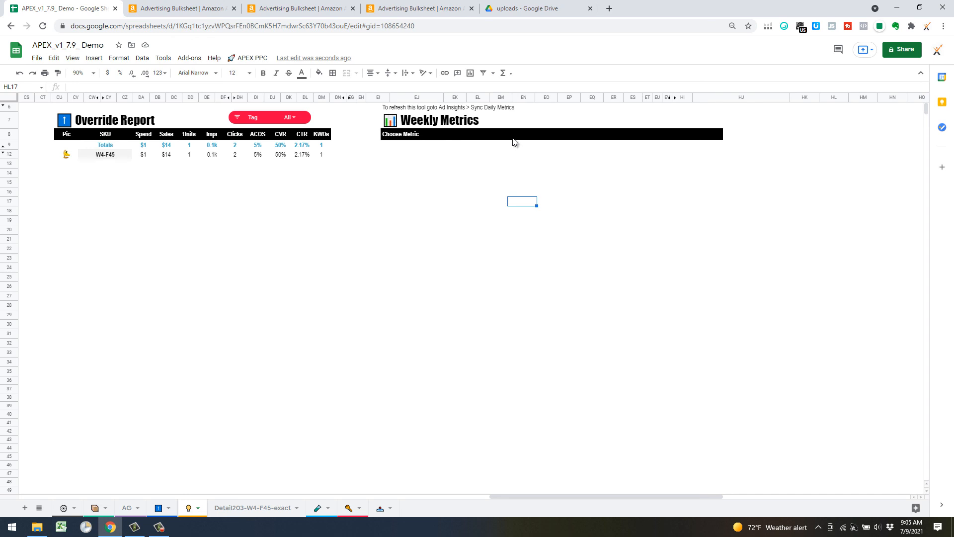
left_click(413, 250)
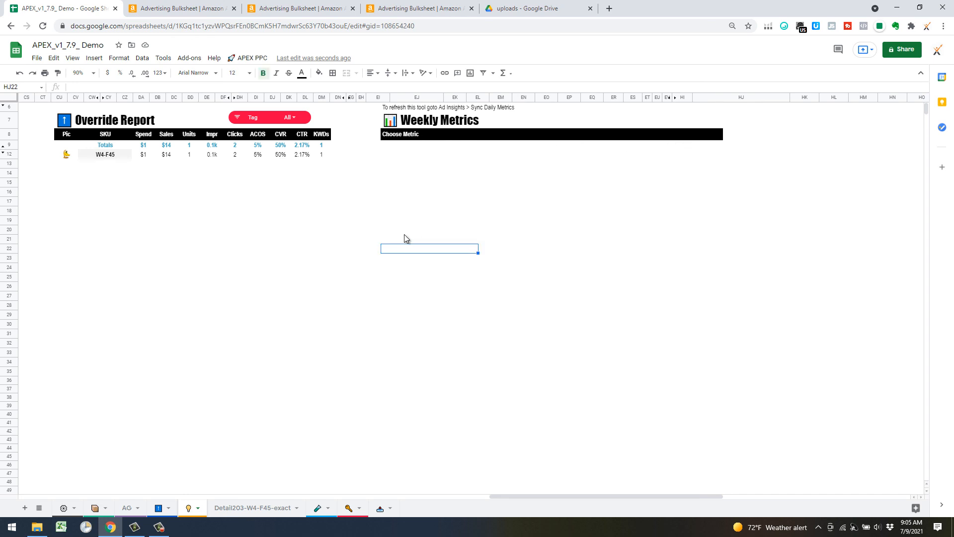
left_click(410, 230)
left_click(418, 221)
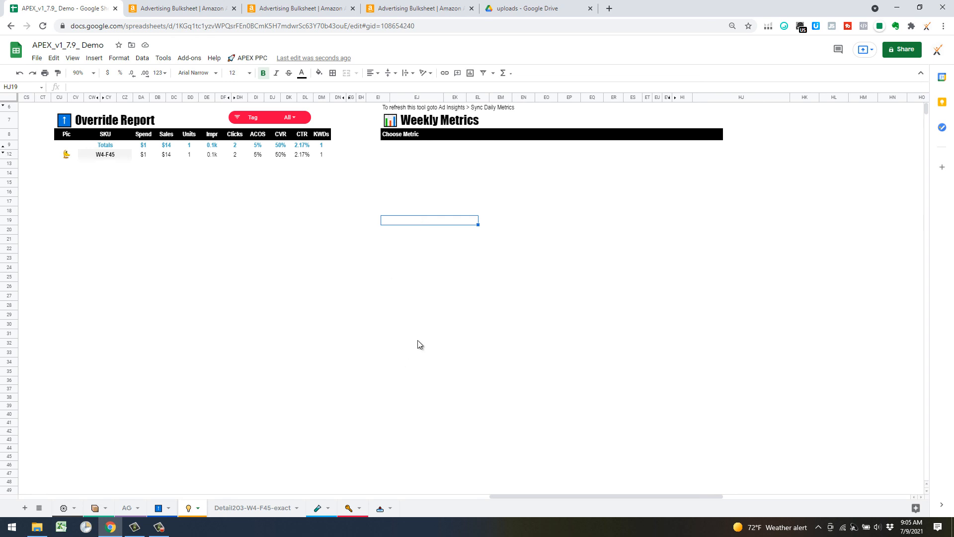
Switch to the Detail203-W4-F45-exact sheet with the W4-F45 pivot details
left_click(299, 514)
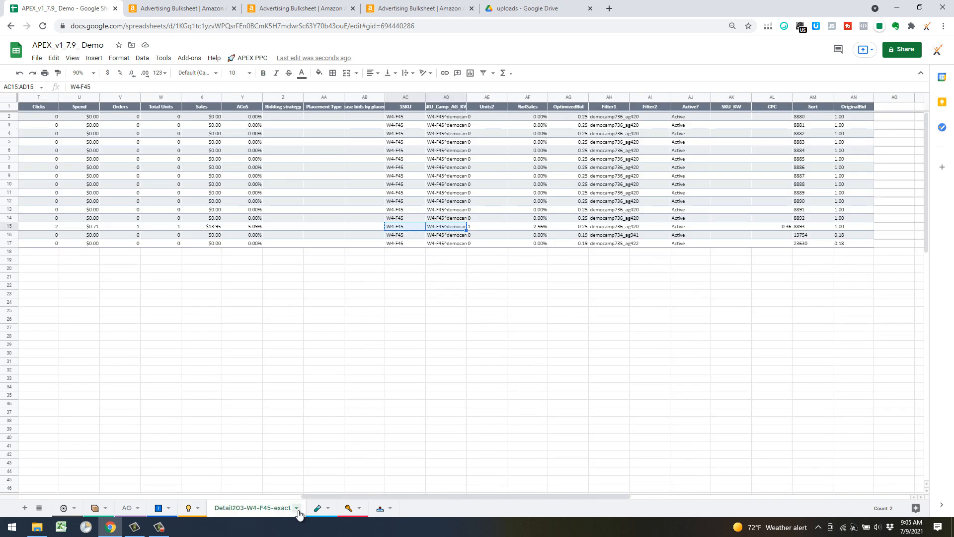
left_click(303, 454)
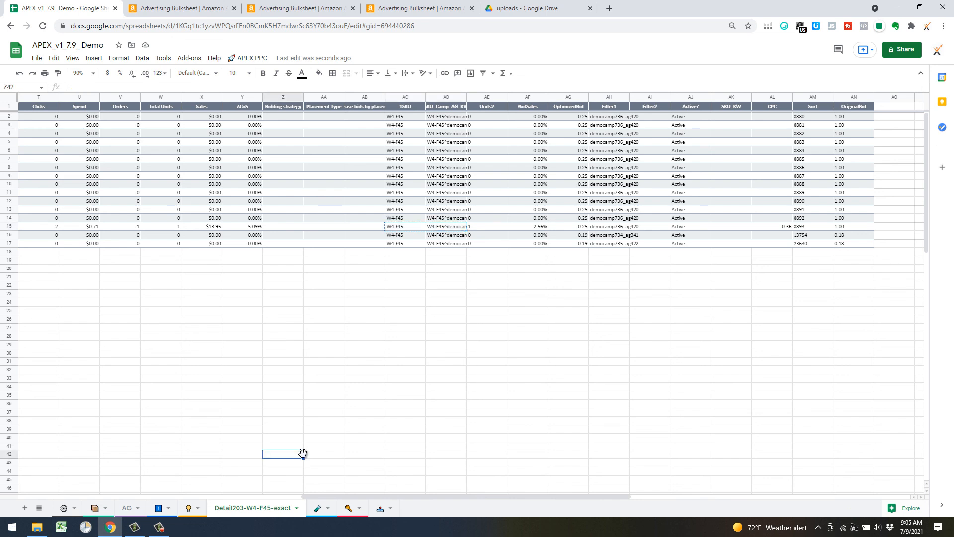